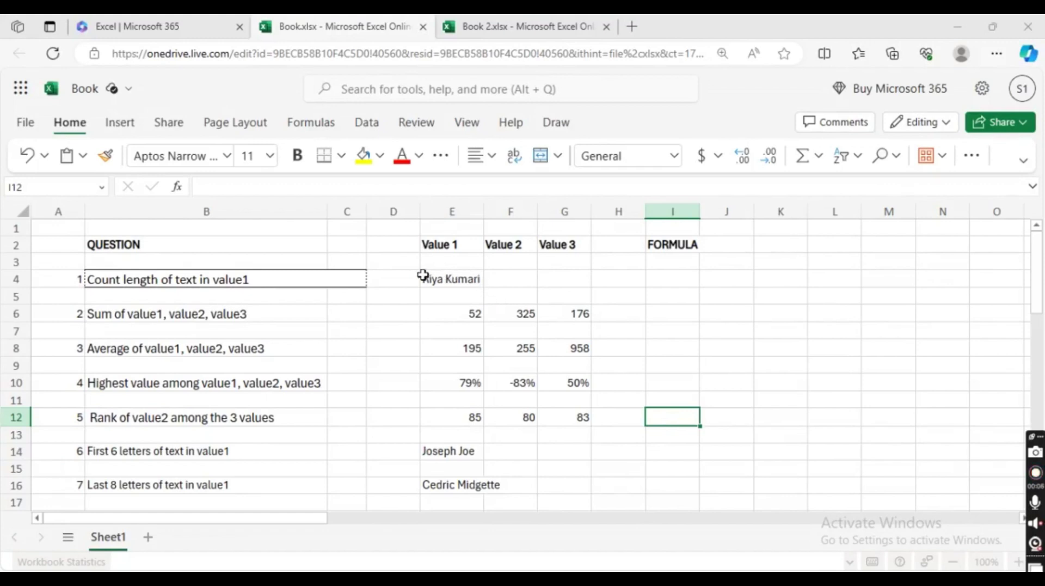
Count the characters of the Value 1 text for question 1 by entering =LEN(E4) in cell I4.
{"action": "left_click", "coordinate": [662, 284]}
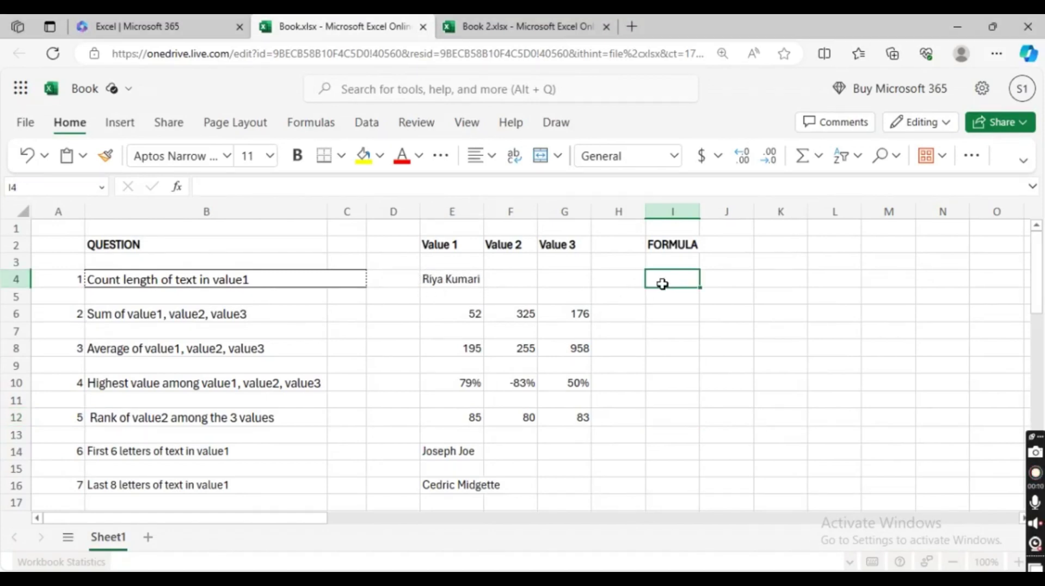
{"action": "type", "text": "=LEN"}
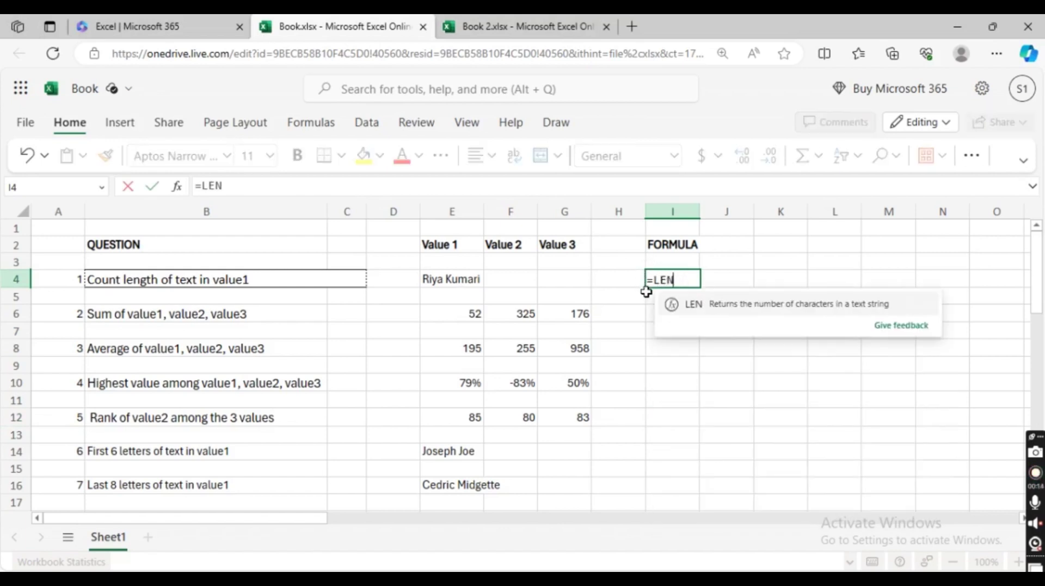
{"action": "type", "text": "("}
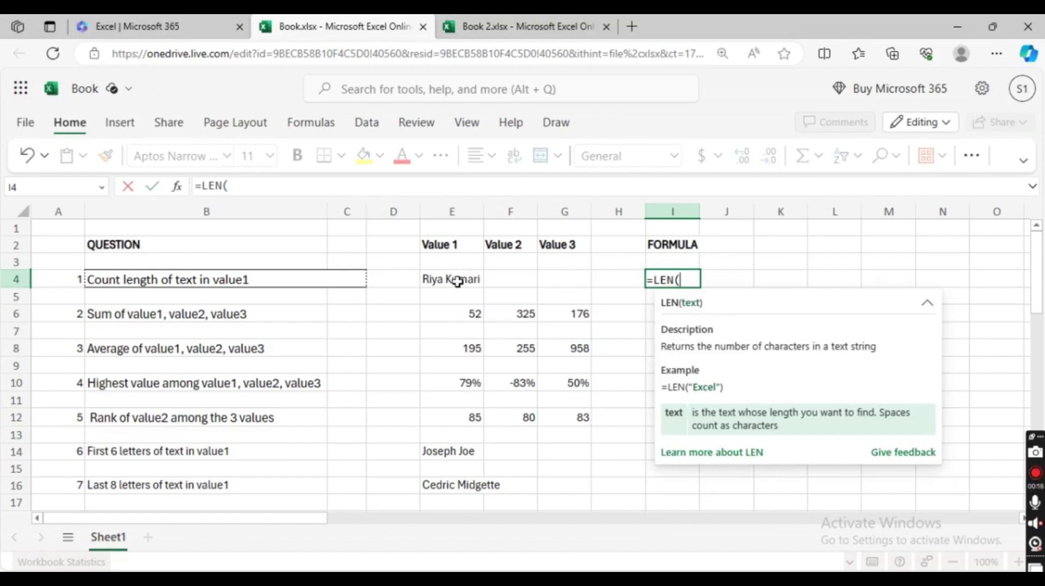
{"action": "left_click", "coordinate": [457, 281]}
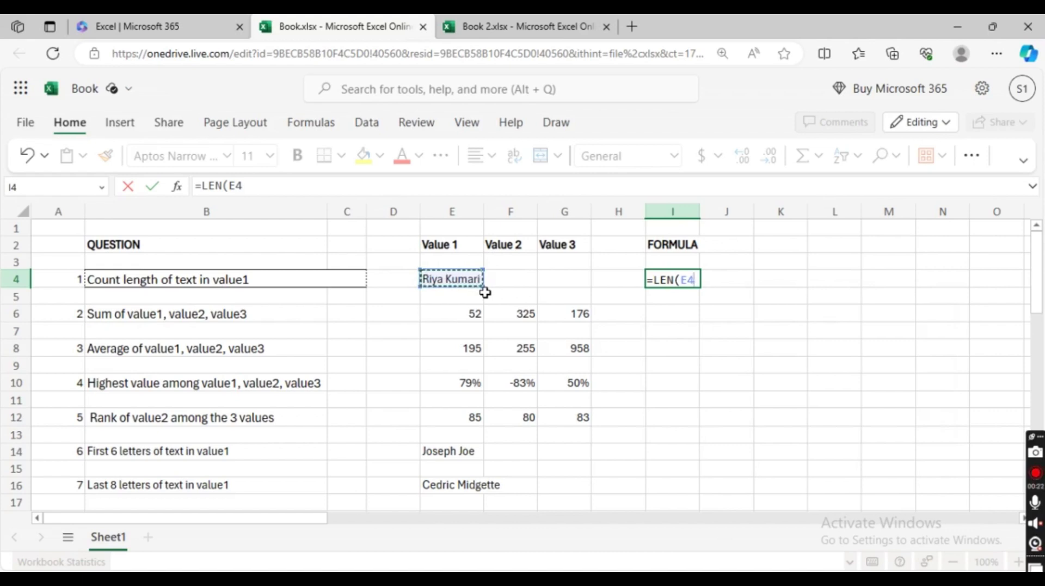
{"action": "type", "text": ")"}
{"action": "key", "text": "Return"}
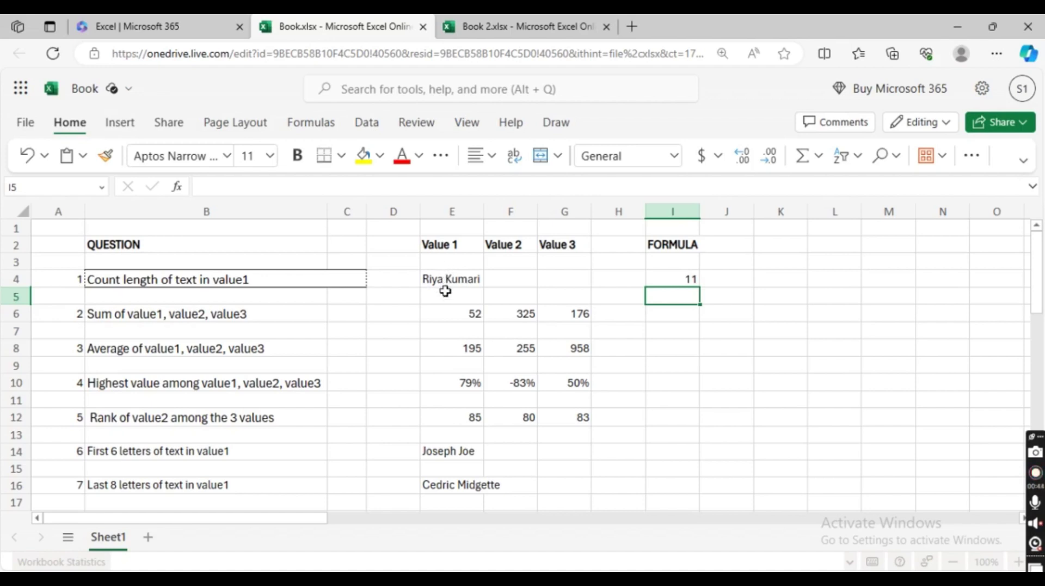
Add up the three values of question 2 by entering =SUM(E6:G6) in cell I6.
{"action": "left_click", "coordinate": [657, 316]}
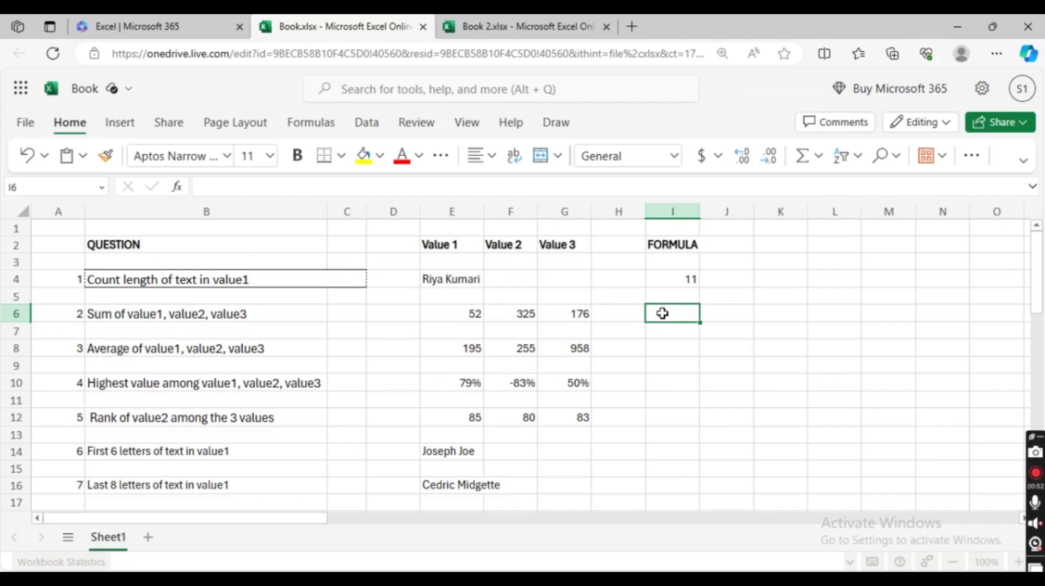
{"action": "type", "text": "="}
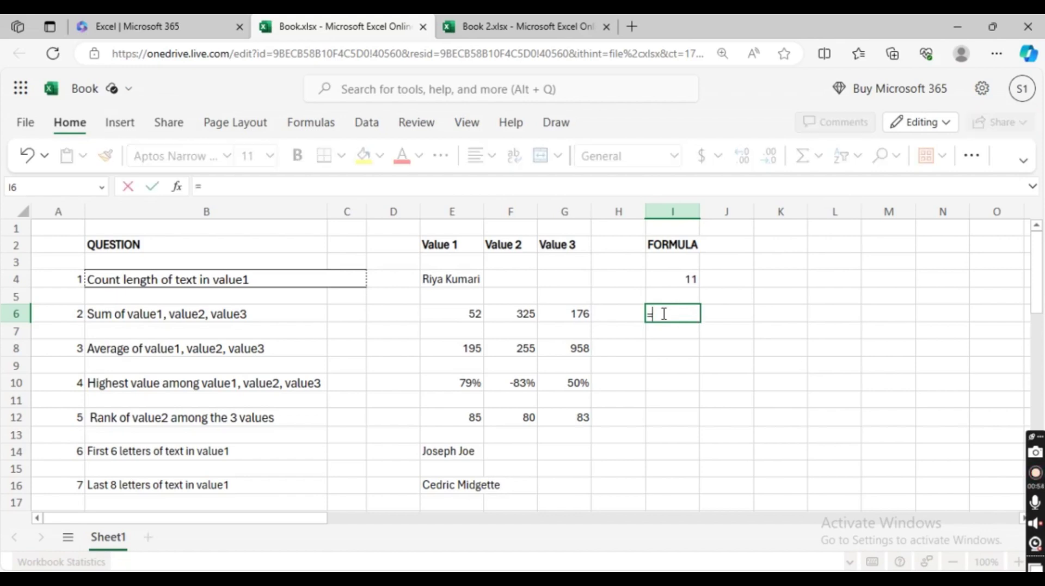
{"action": "type", "text": "SUM"}
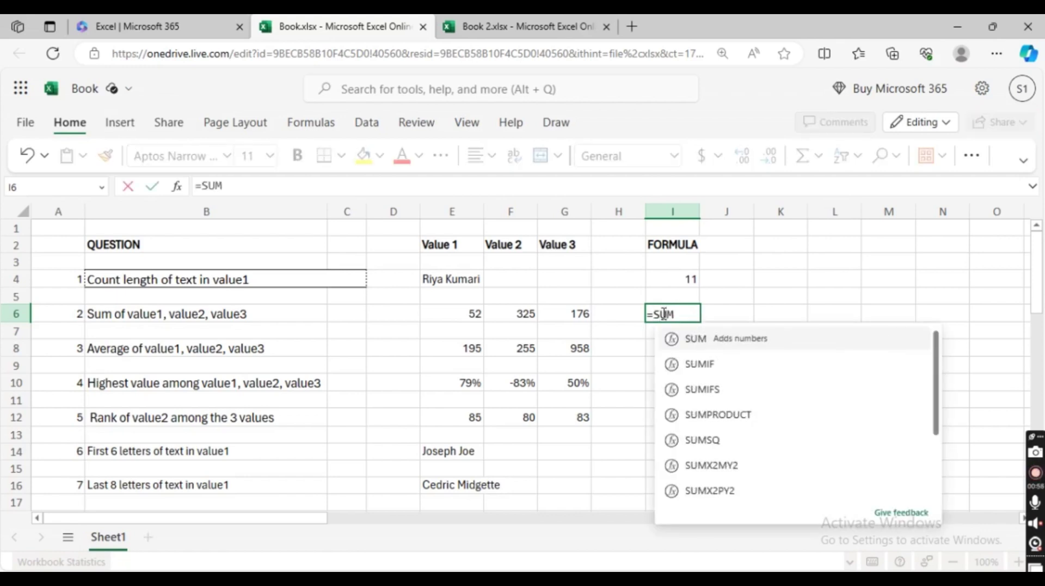
{"action": "type", "text": "("}
{"action": "left_click", "coordinate": [462, 311]}
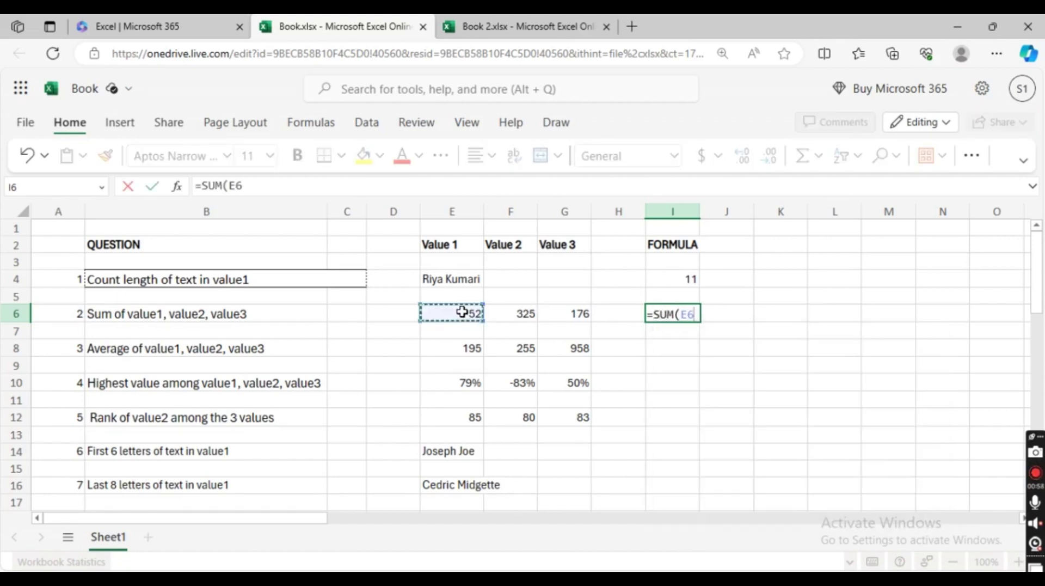
{"action": "left_click_drag", "start_coordinate": [462, 312], "coordinate": [570, 312]}
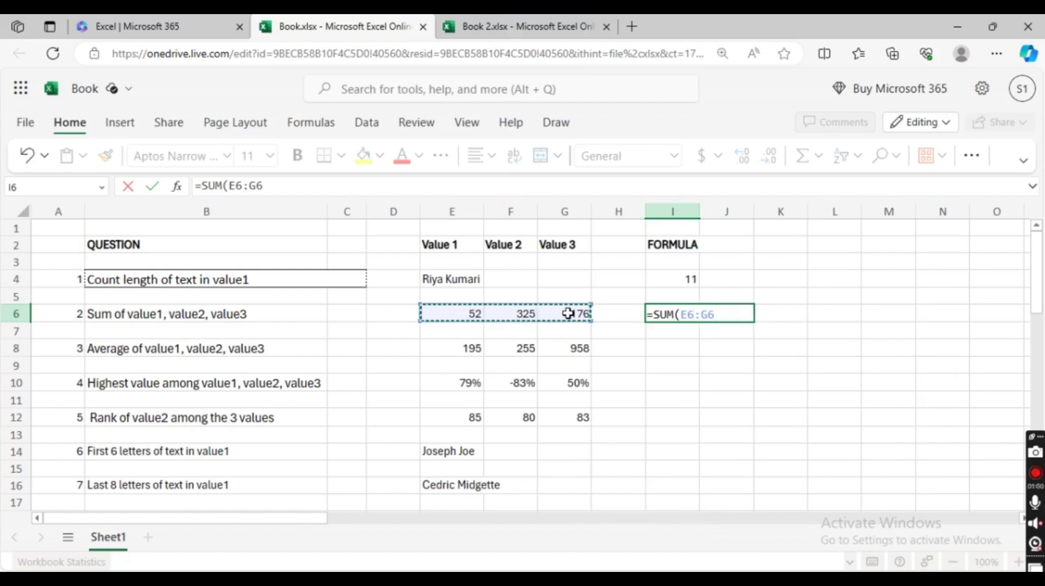
{"action": "type", "text": ")"}
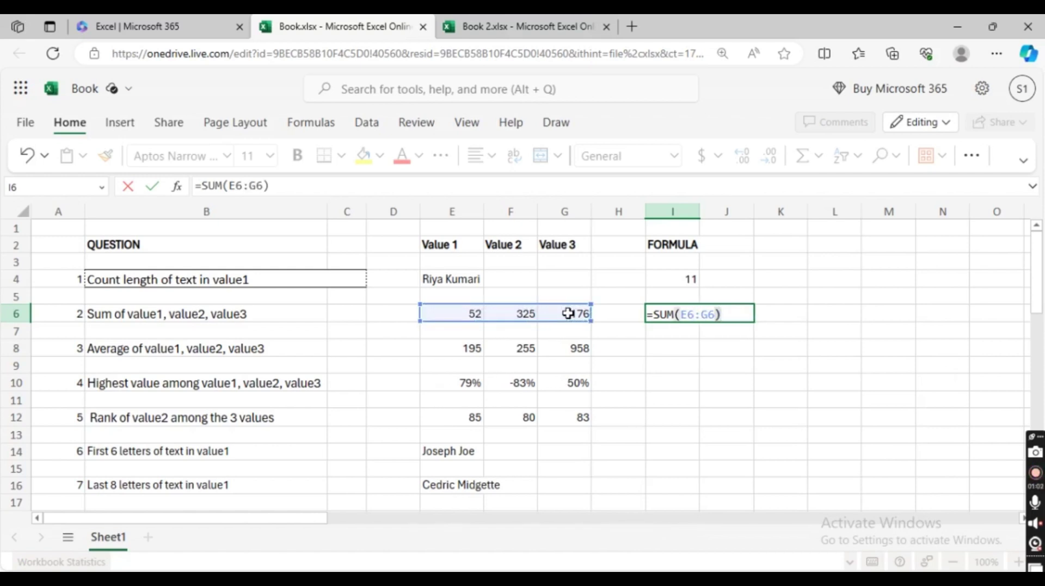
{"action": "key", "text": "Return"}
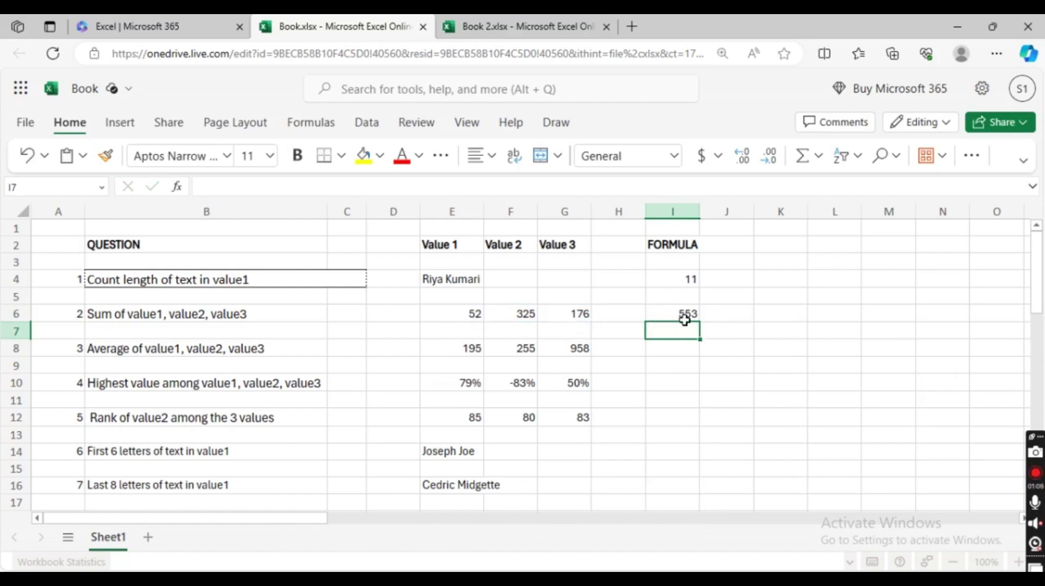
Calculate the average of the three values of question 3 by entering =AVERAGE(E8:G8) in cell I8.
{"action": "left_click", "coordinate": [670, 347]}
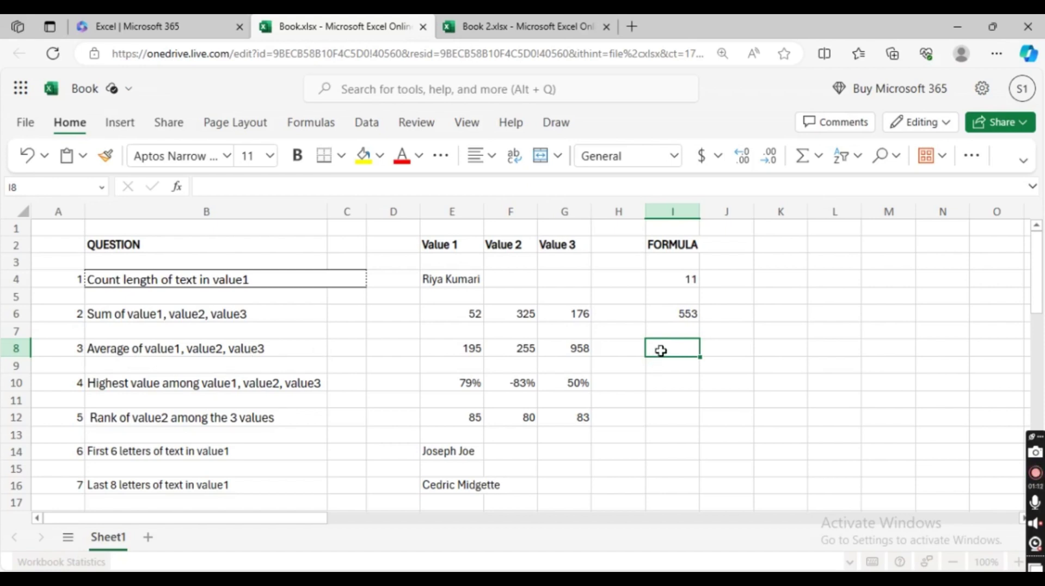
{"action": "type", "text": "="}
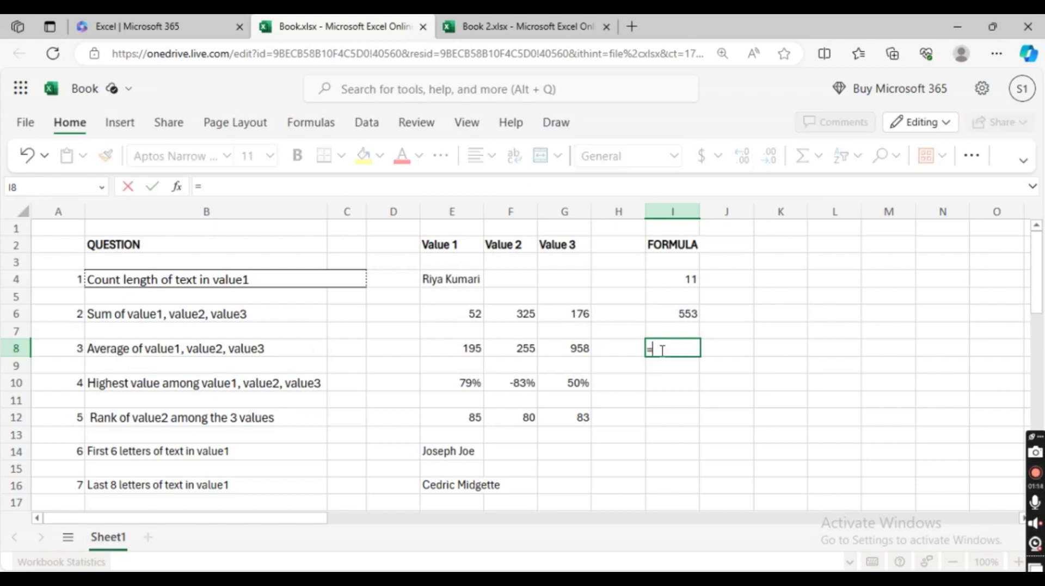
{"action": "type", "text": "AVERAGE("}
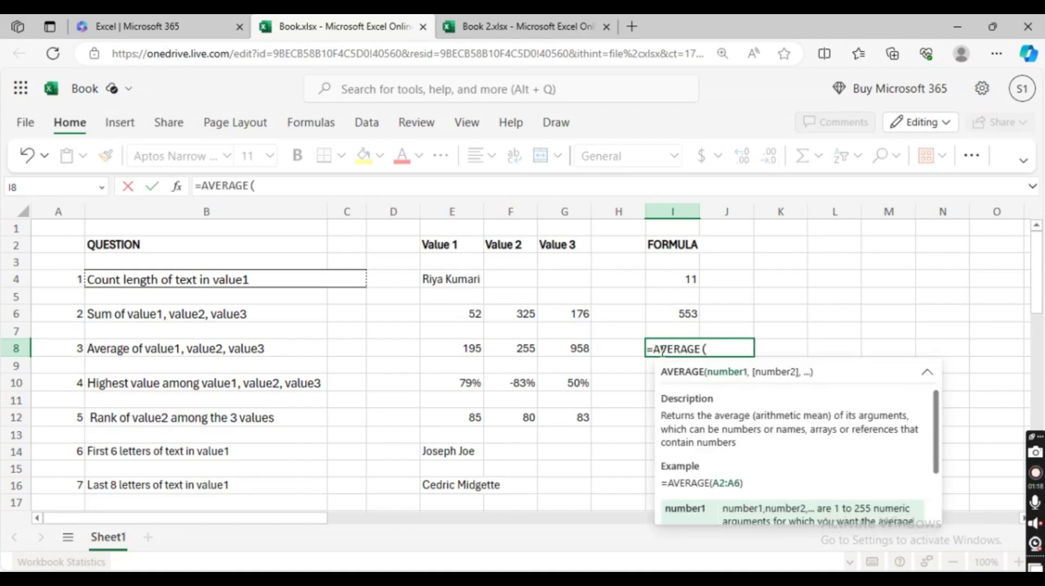
{"action": "left_click_drag", "start_coordinate": [441, 347], "coordinate": [560, 350]}
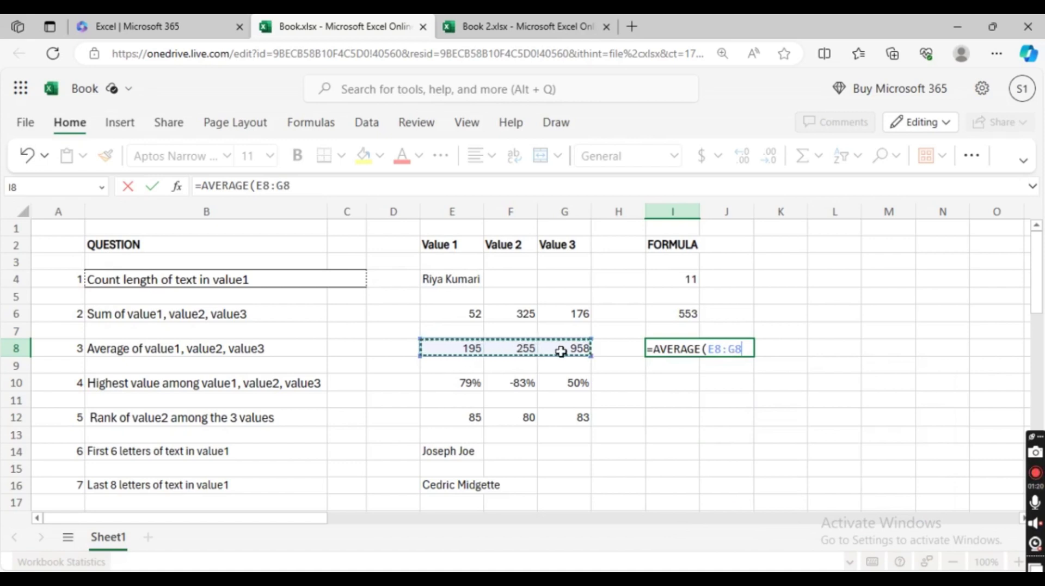
{"action": "type", "text": ")"}
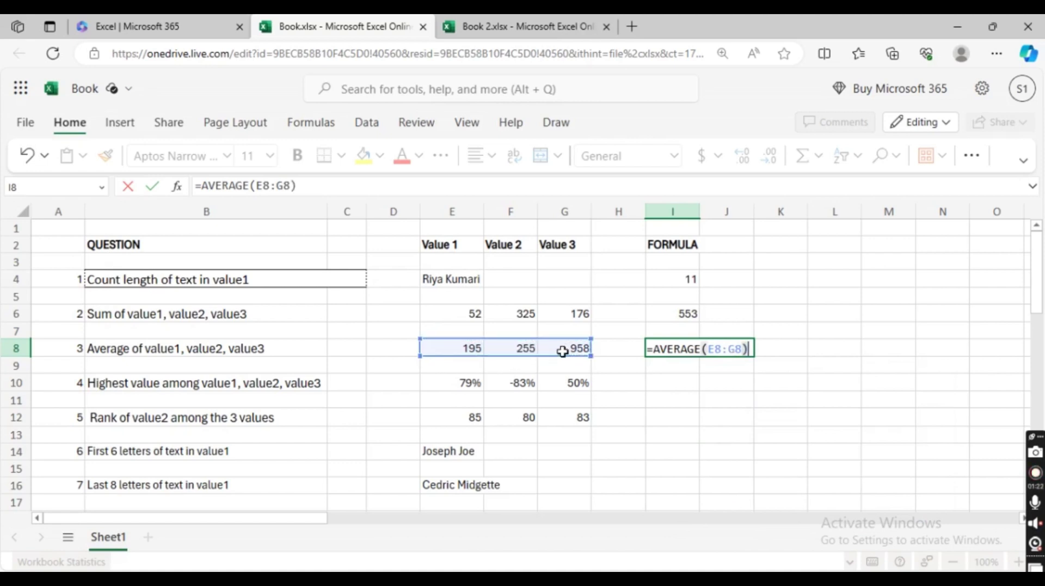
{"action": "key", "text": "Return"}
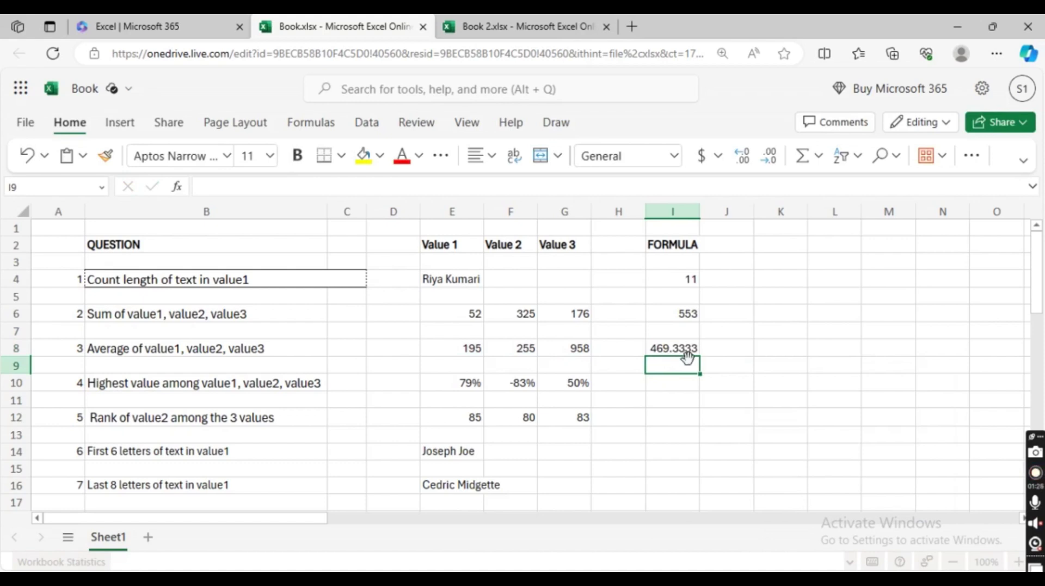
Find the highest of the three percentages of question 4 by entering =MAX(E10:G10) in cell I10.
{"action": "left_click", "coordinate": [676, 388]}
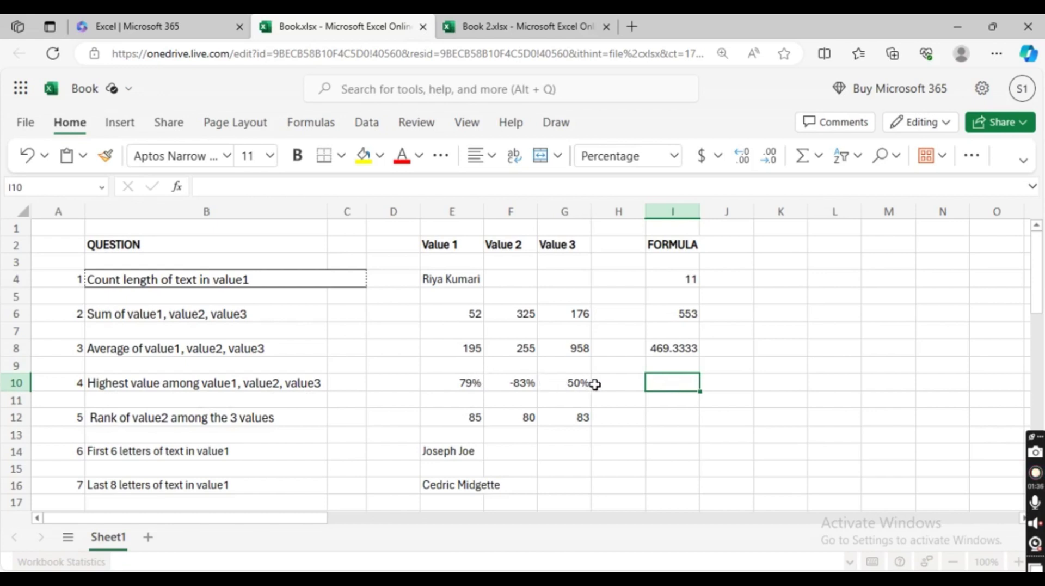
{"action": "type", "text": "="}
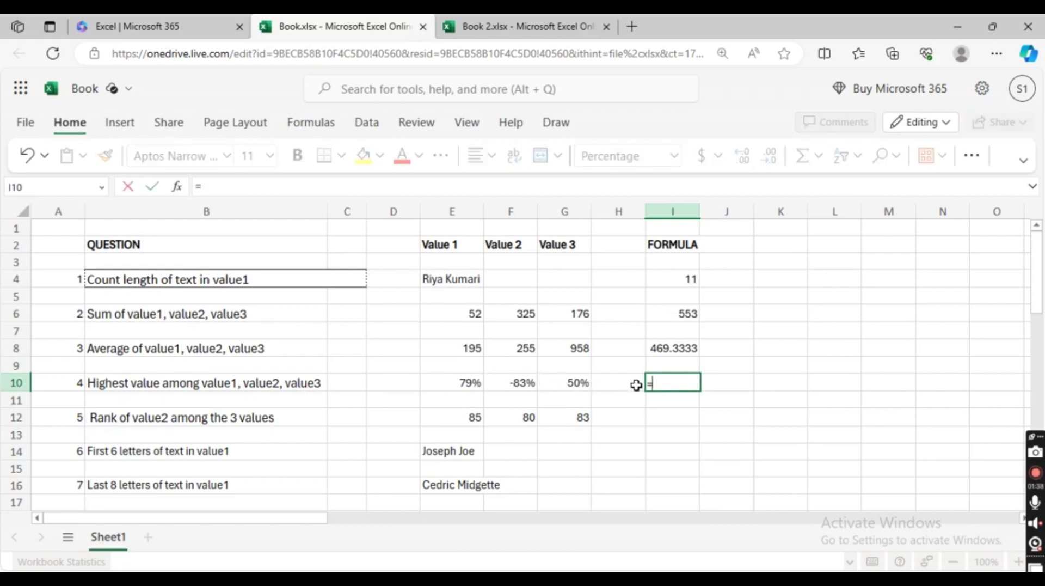
{"action": "type", "text": "MAX"}
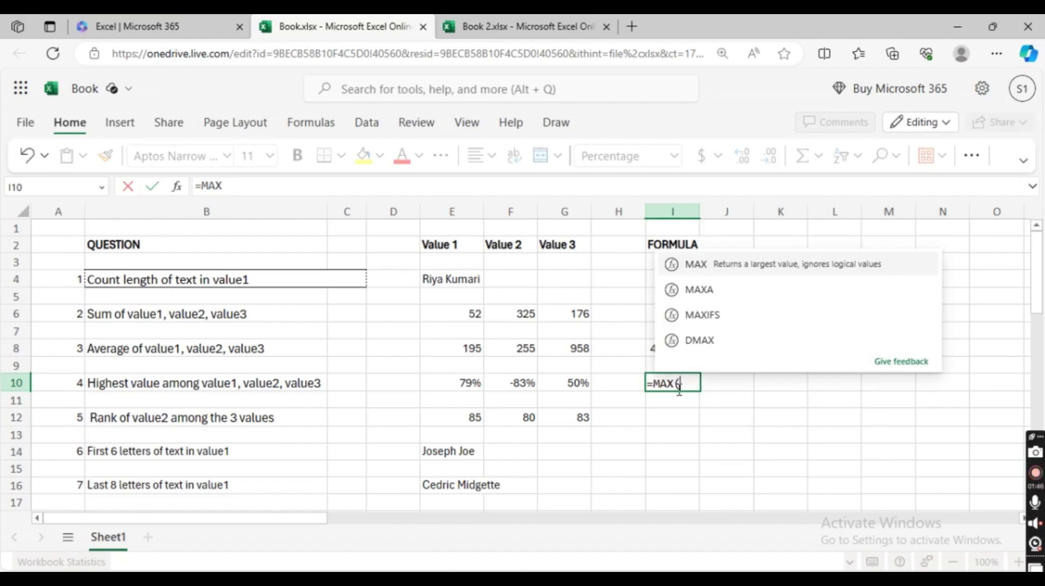
{"action": "type", "text": "("}
{"action": "left_click_drag", "start_coordinate": [452, 383], "coordinate": [580, 386]}
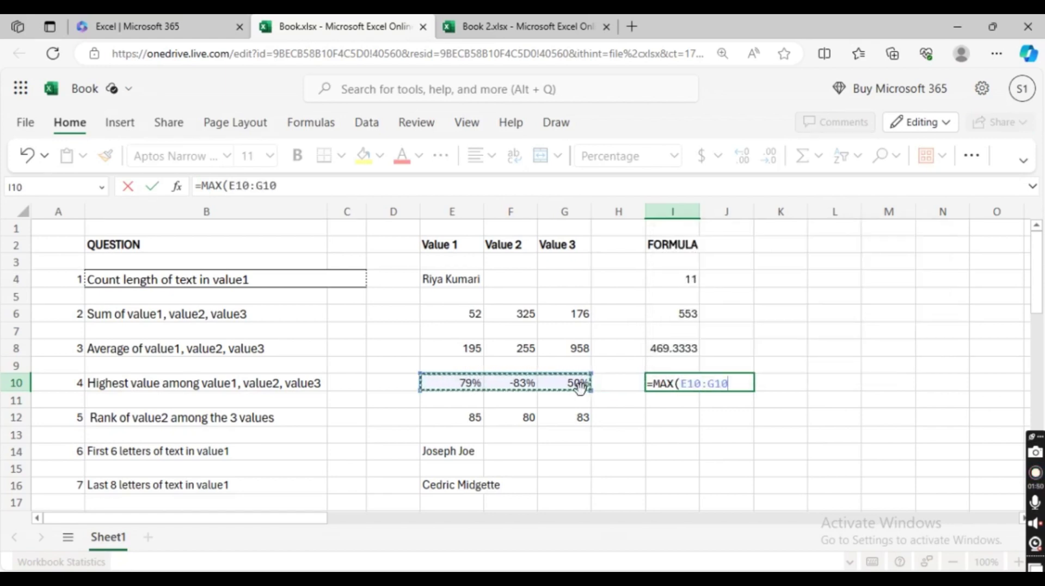
{"action": "type", "text": ")"}
{"action": "key", "text": "Return"}
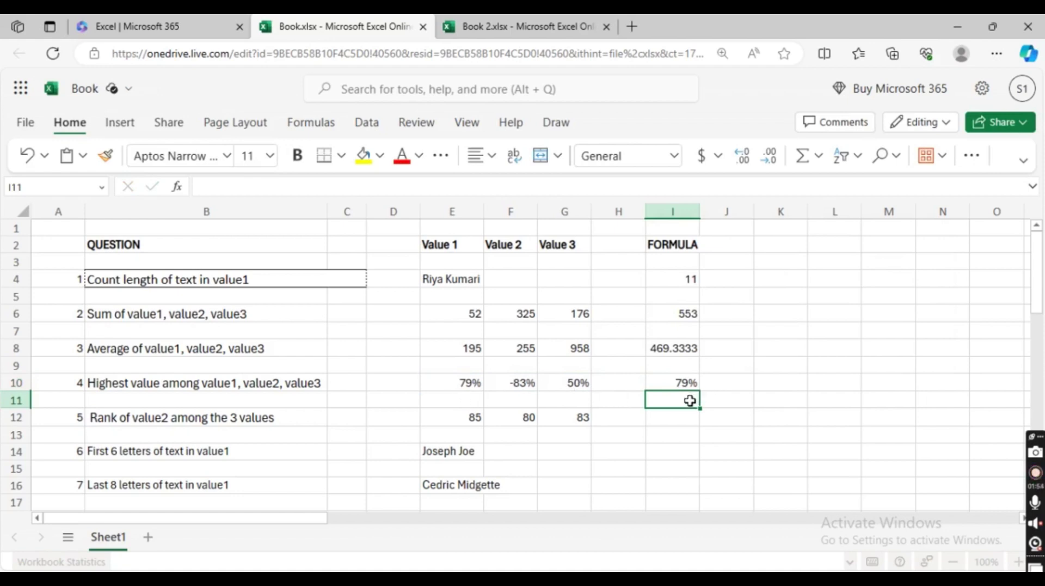
Rank Value 2 among the three values of question 5 by entering =RANK.EQ(F12,E12:G12) in cell I12.
{"action": "left_click", "coordinate": [679, 421]}
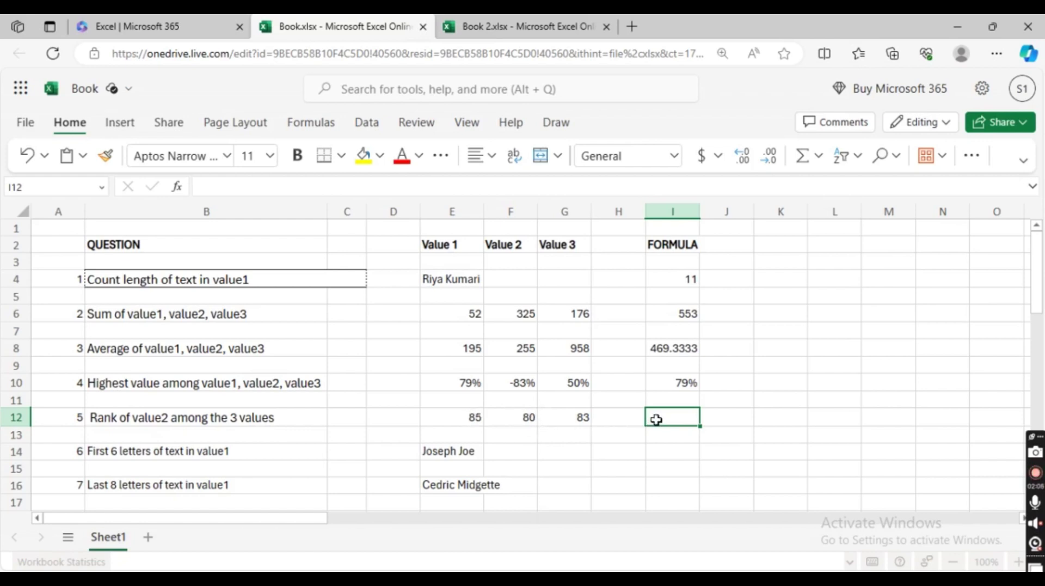
{"action": "type", "text": "="}
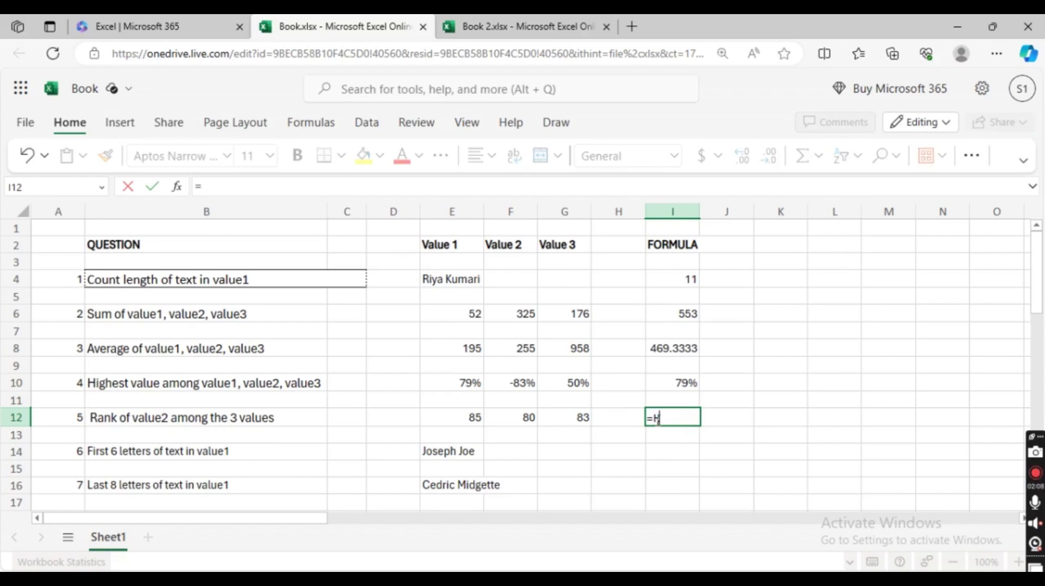
{"action": "type", "text": "RANK"}
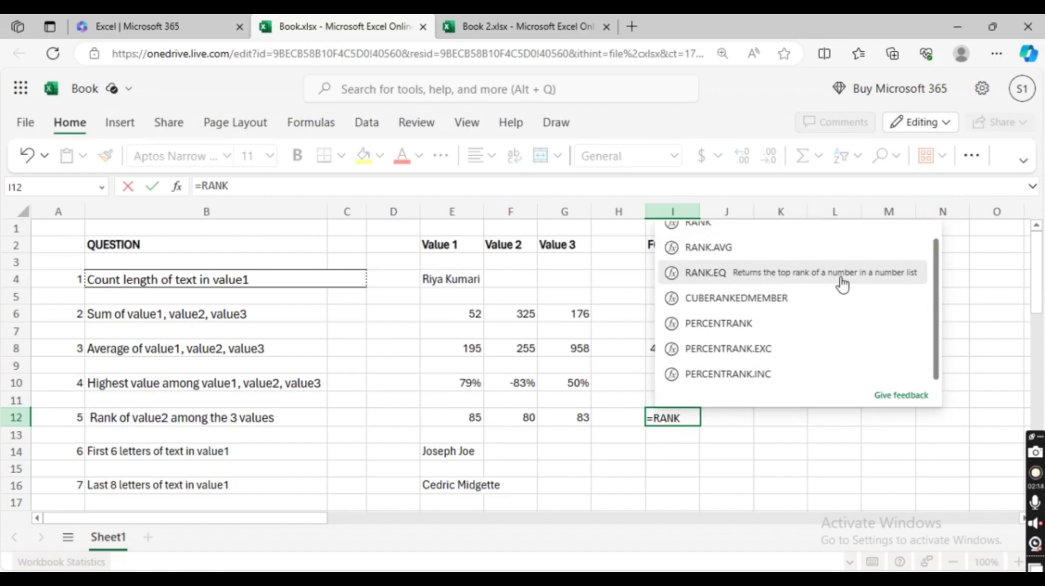
{"action": "left_click", "coordinate": [729, 282]}
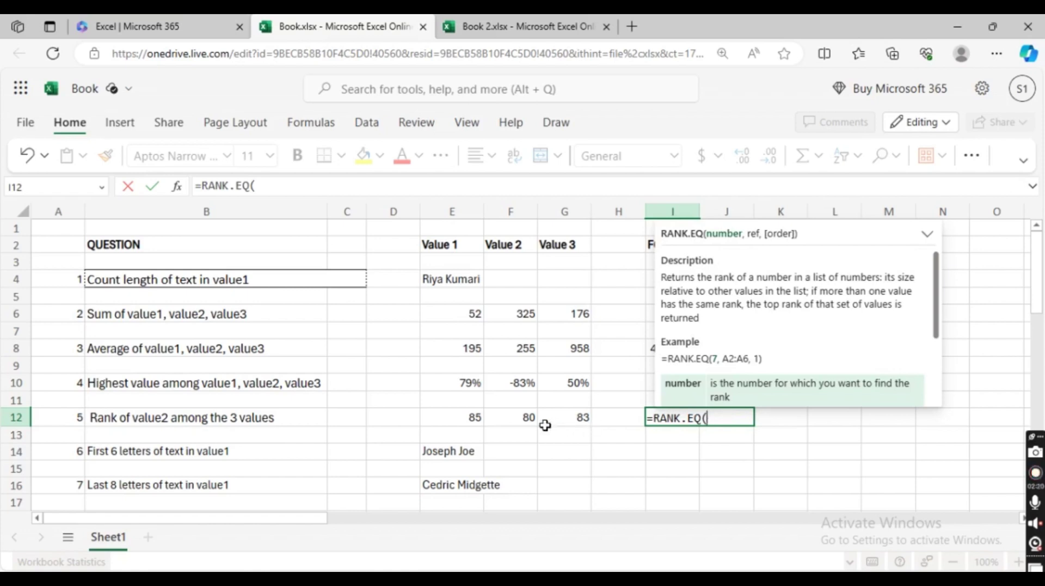
{"action": "left_click", "coordinate": [526, 418]}
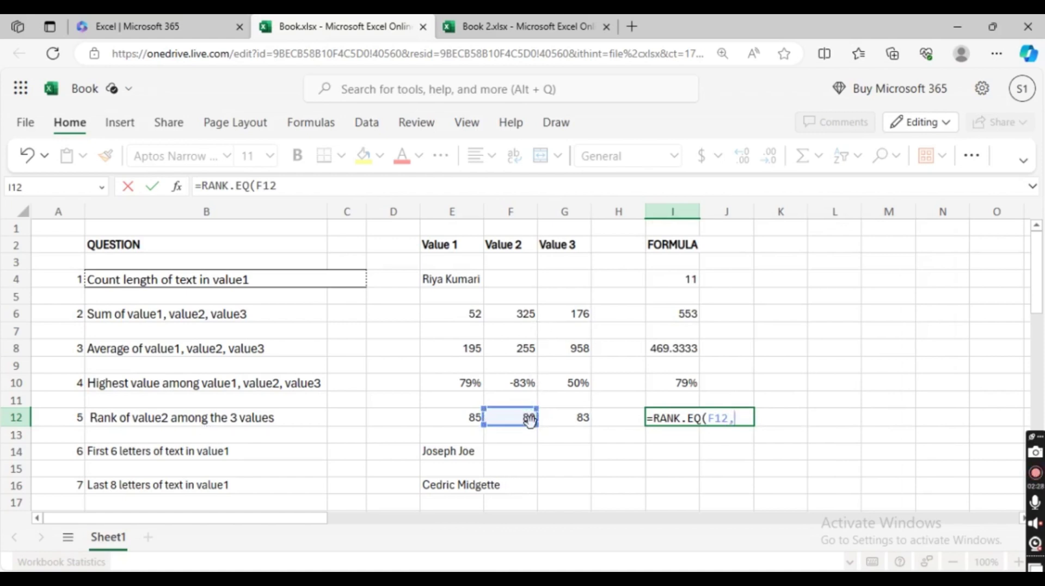
{"action": "type", "text": ","}
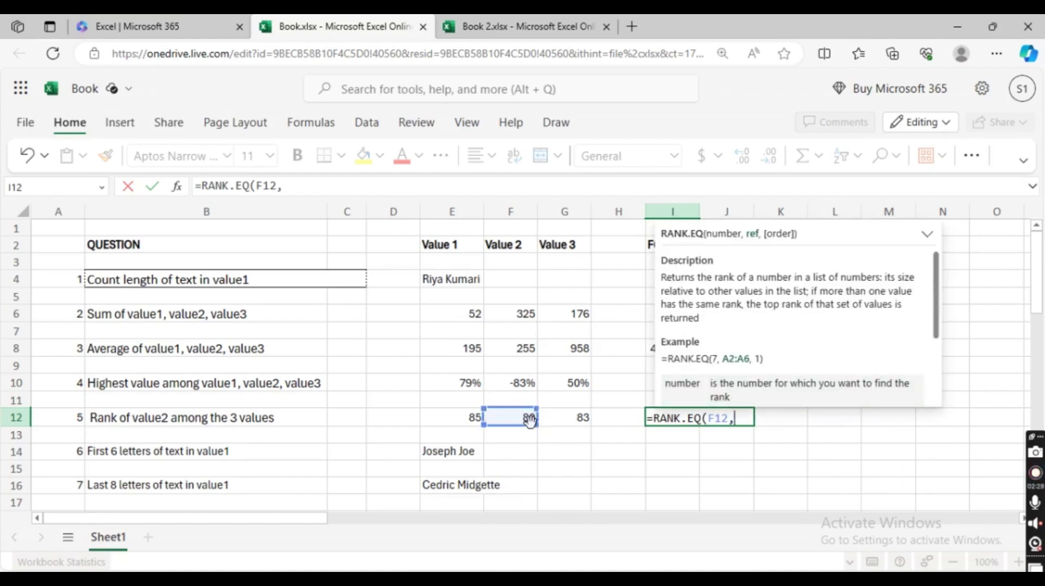
{"action": "left_click", "coordinate": [467, 414]}
{"action": "left_click_drag", "start_coordinate": [467, 415], "coordinate": [560, 422]}
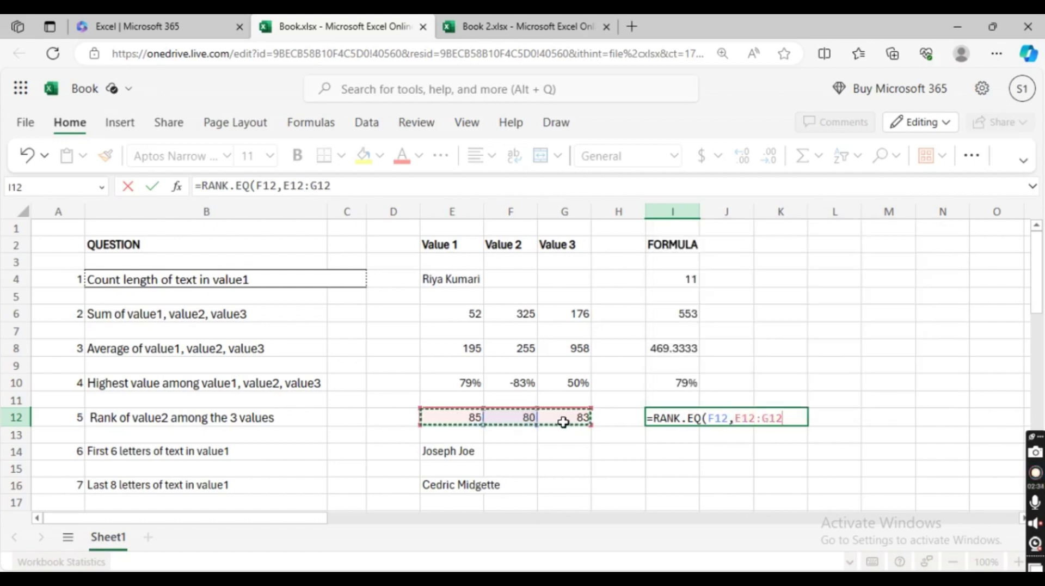
{"action": "type", "text": ")"}
{"action": "key", "text": "Return"}
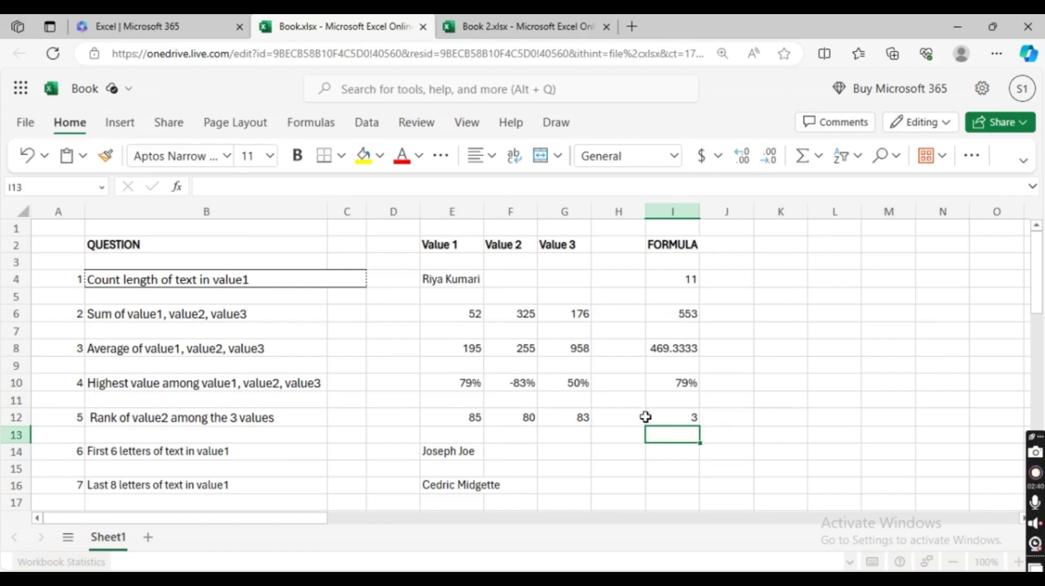
Extract the first six letters of question 6's text by entering =LEFT(E14,6) in cell I14.
{"action": "left_click", "coordinate": [673, 452]}
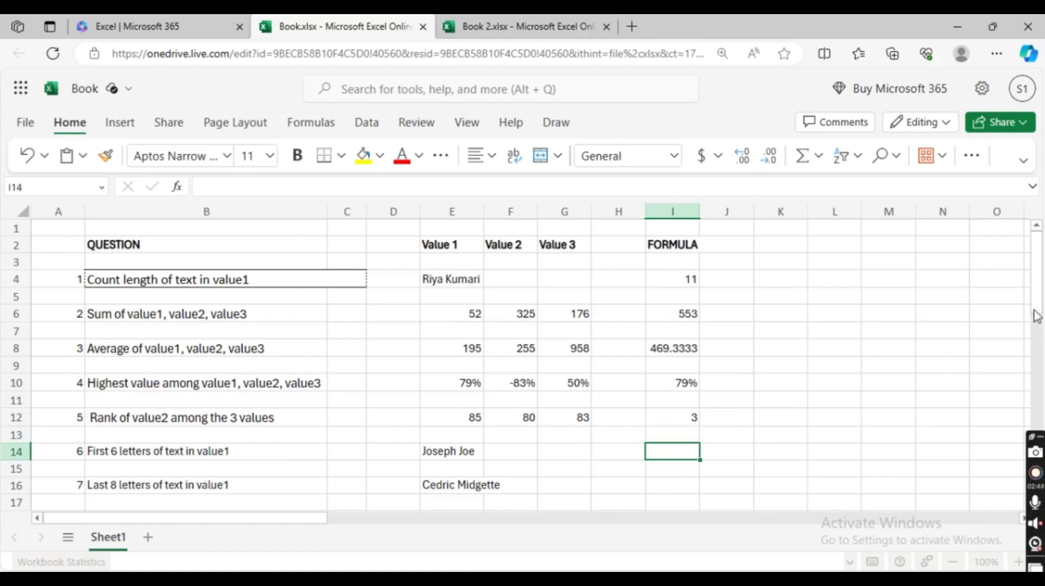
{"action": "scroll", "coordinate": [1036, 303], "scroll_direction": "down", "scroll_amount": 3}
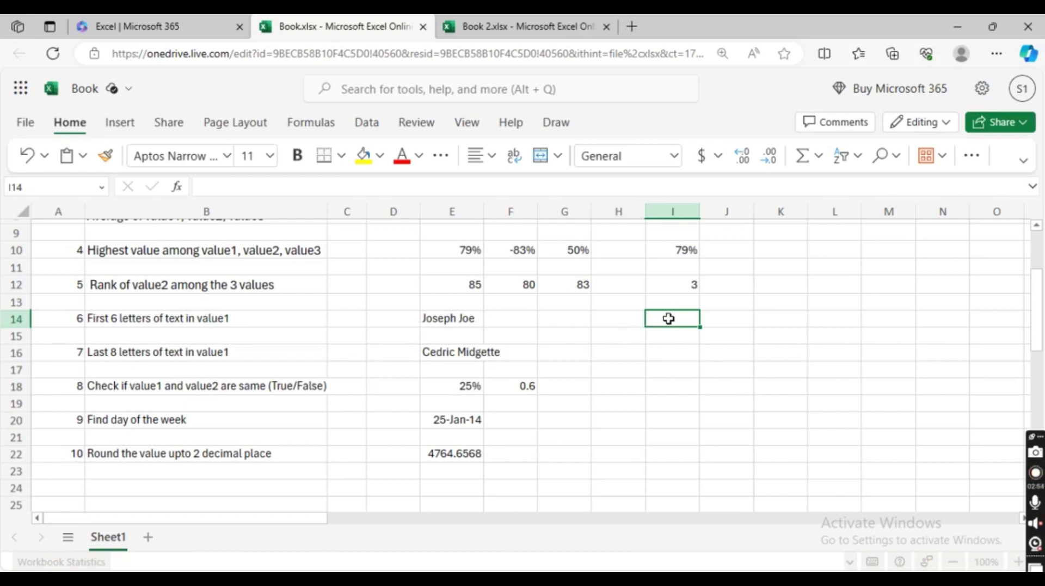
{"action": "type", "text": "=LEFT"}
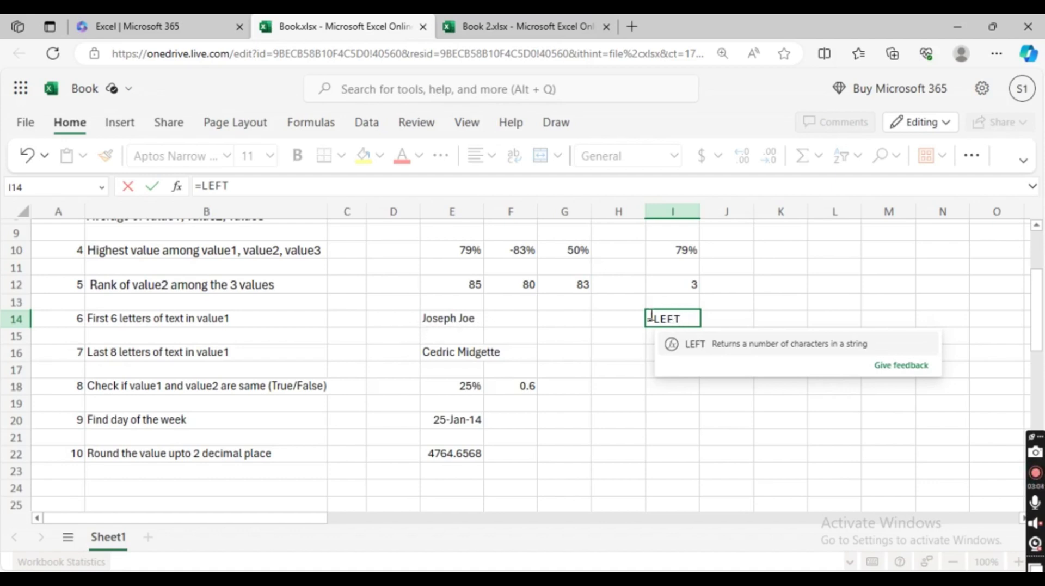
{"action": "type", "text": "("}
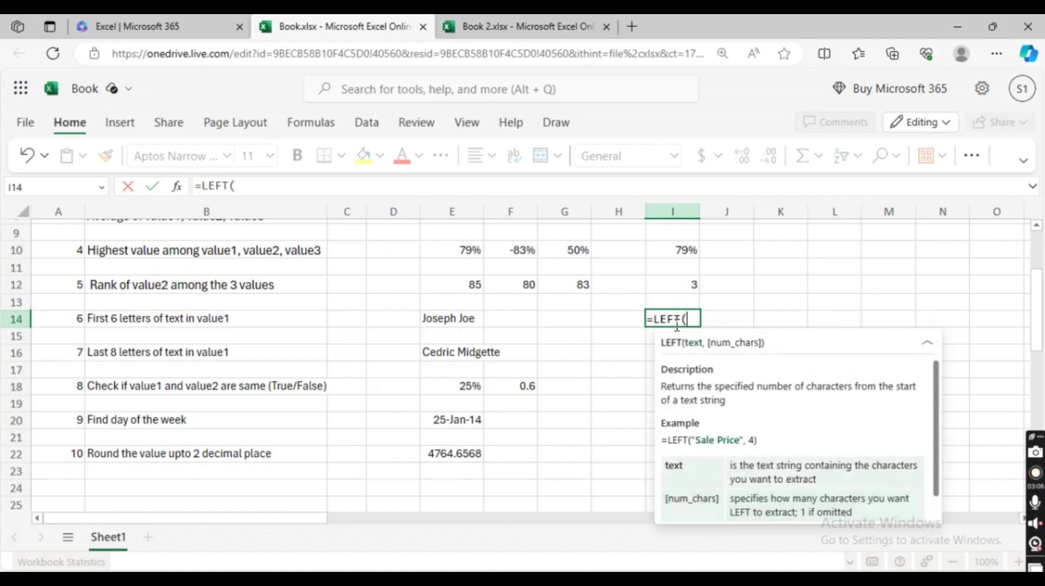
{"action": "left_click", "coordinate": [471, 318]}
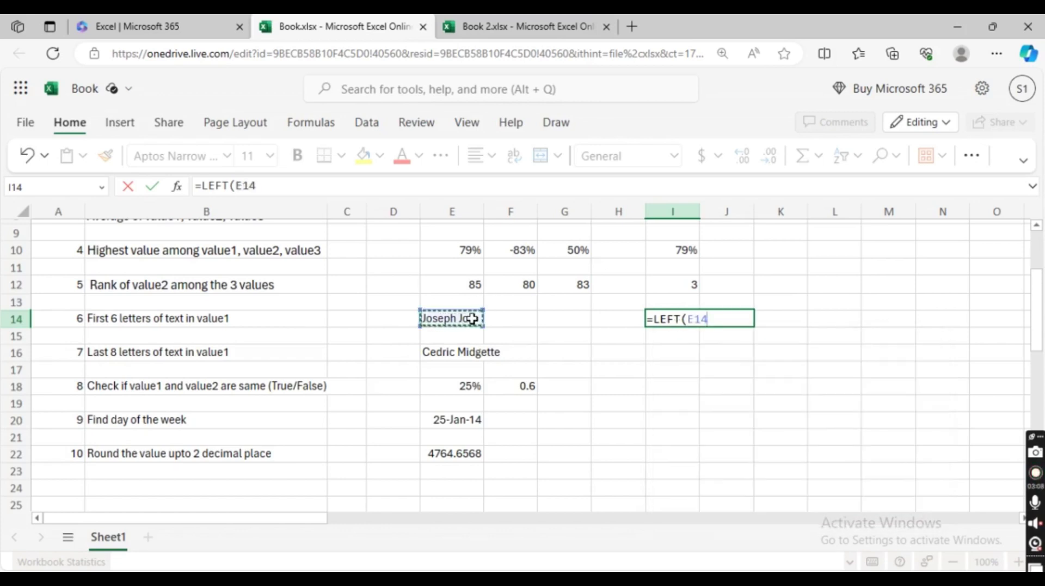
{"action": "type", "text": ","}
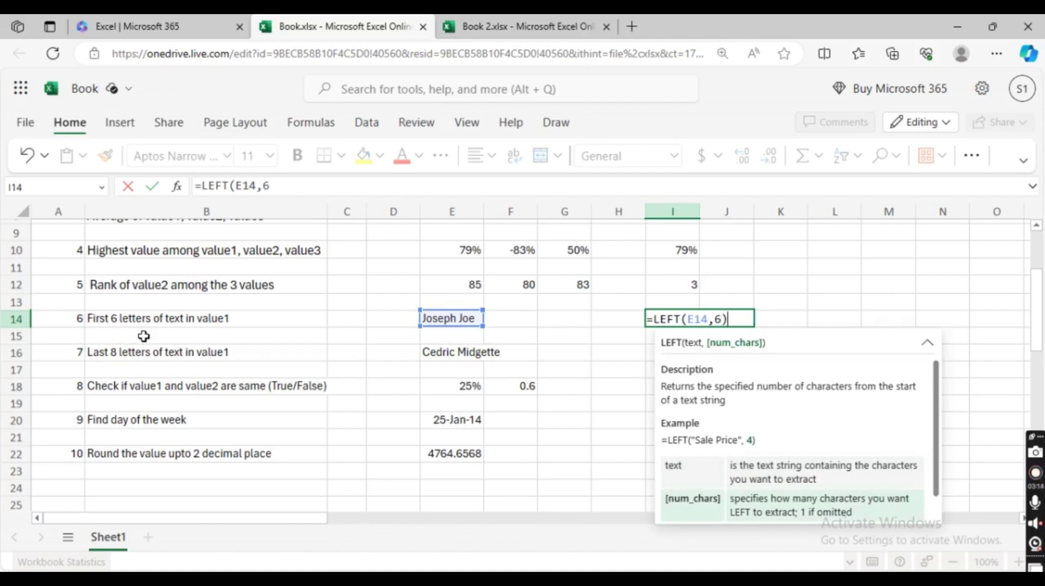
{"action": "type", "text": "6)"}
{"action": "key", "text": "Return"}
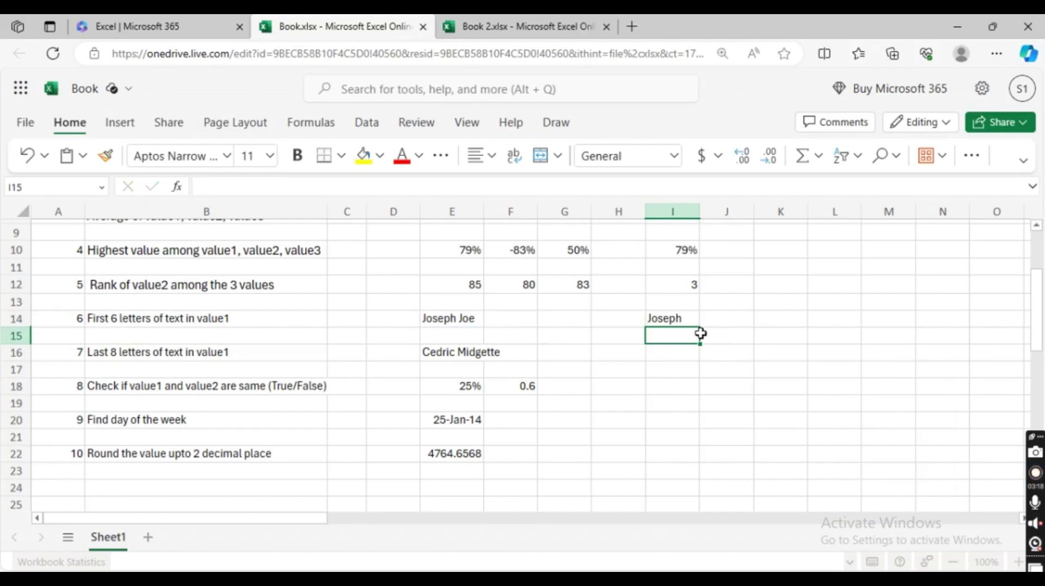
Extract the last eight letters of question 7's text by entering =RIGHT(E16,8) in cell I16.
{"action": "left_click", "coordinate": [668, 352]}
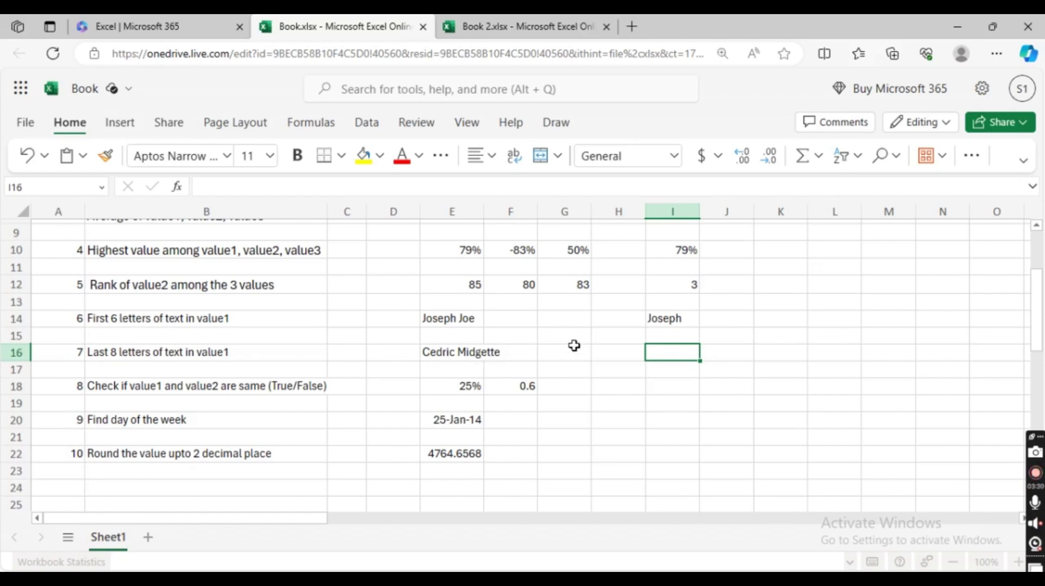
{"action": "type", "text": "=RIGHT"}
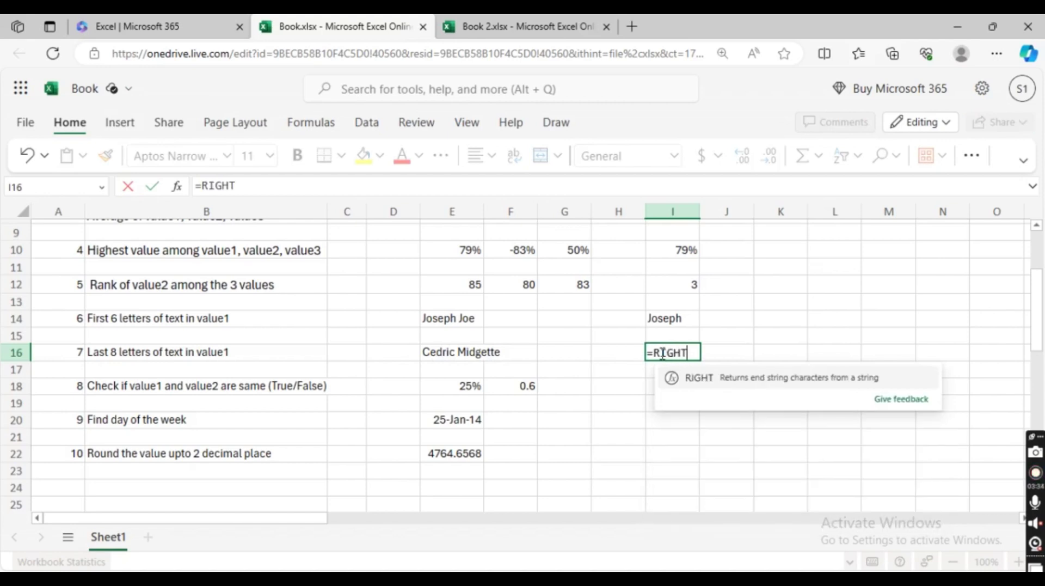
{"action": "type", "text": "("}
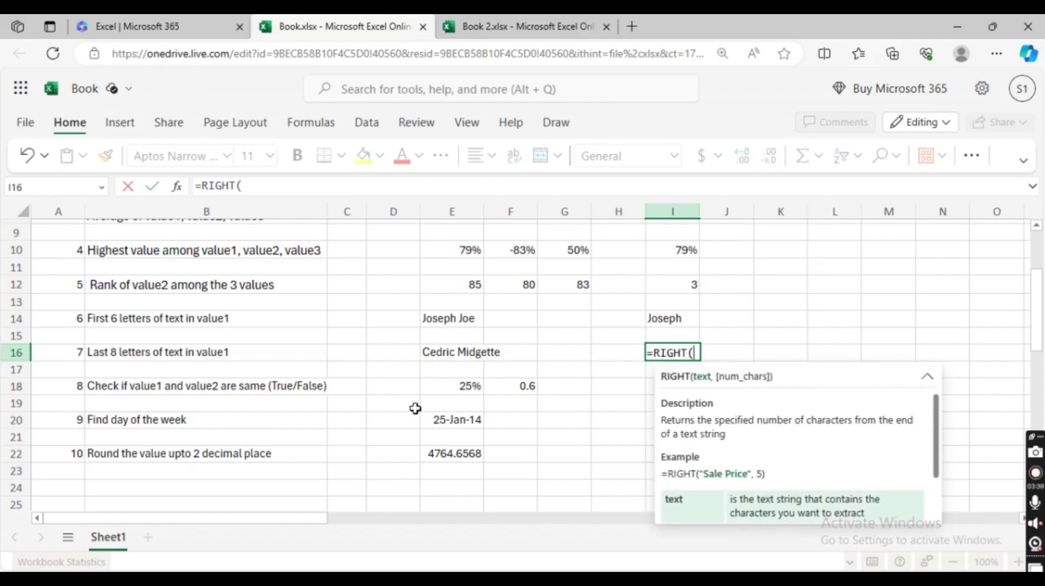
{"action": "left_click", "coordinate": [461, 354]}
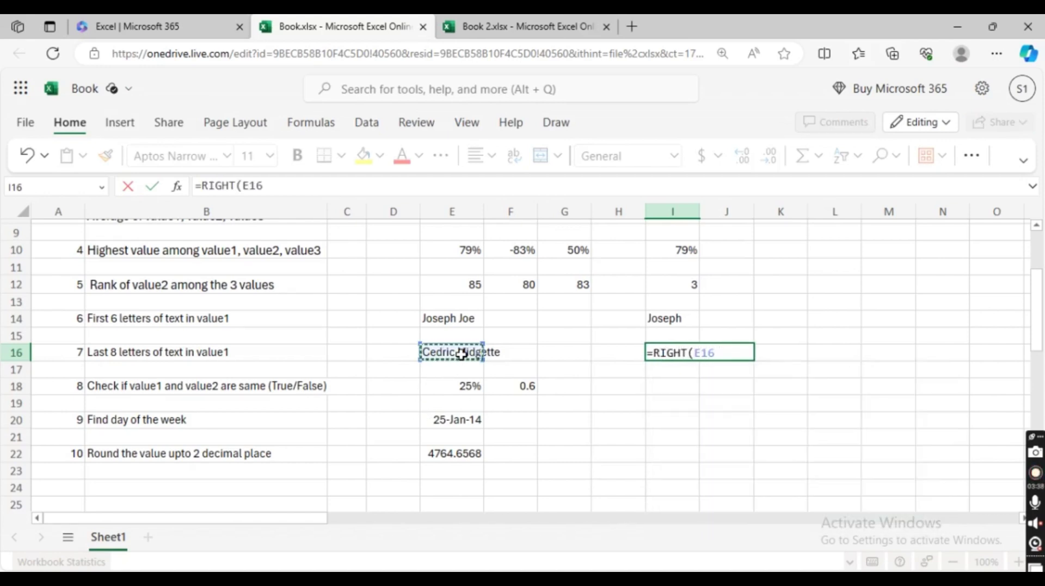
{"action": "type", "text": ","}
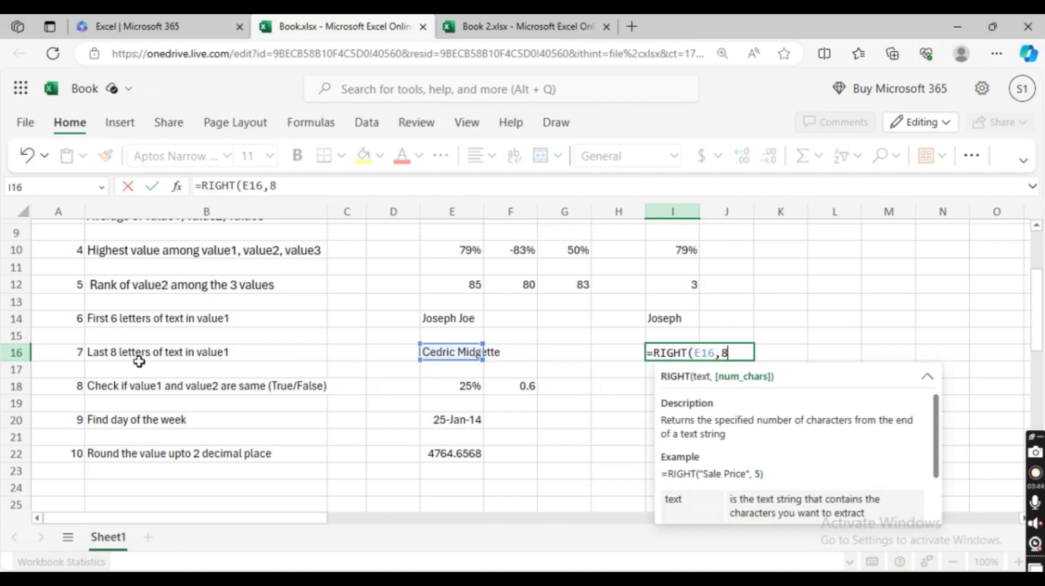
{"action": "type", "text": "8)"}
{"action": "key", "text": "Return"}
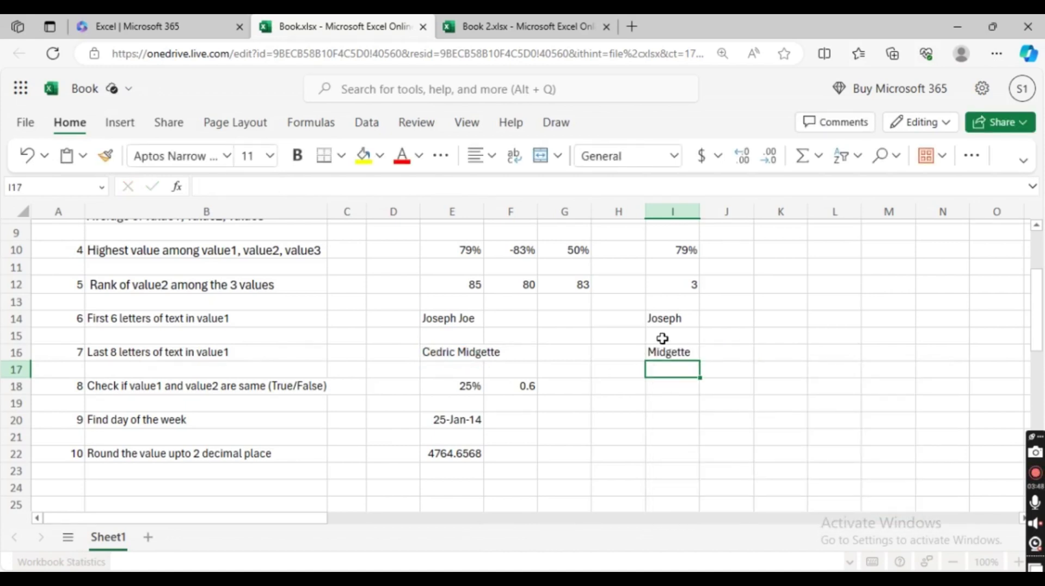
Check whether the two values of question 8 are the same by entering =E18=F18 in cell I18.
{"action": "left_click", "coordinate": [679, 387]}
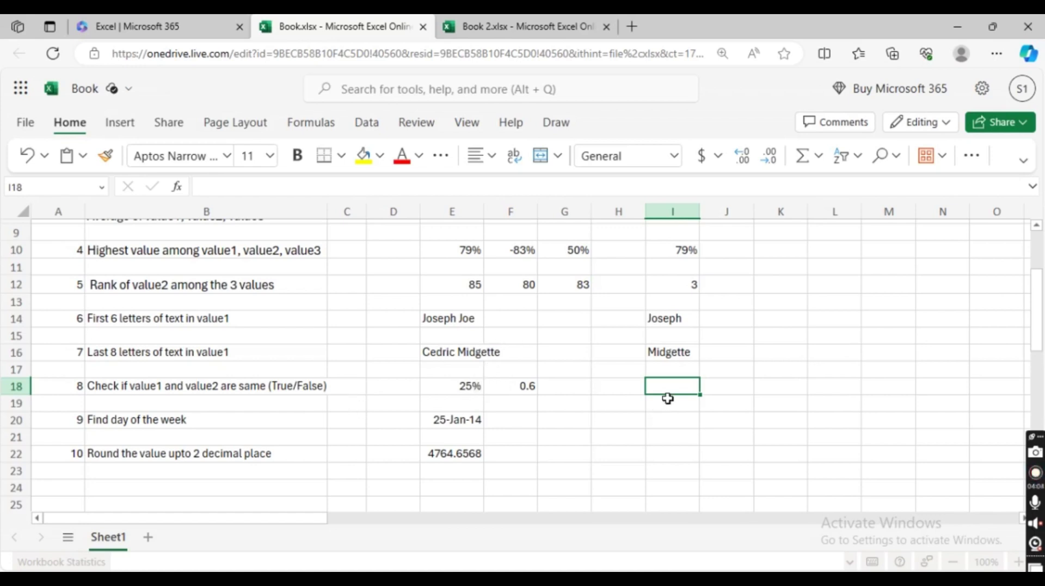
{"action": "type", "text": "="}
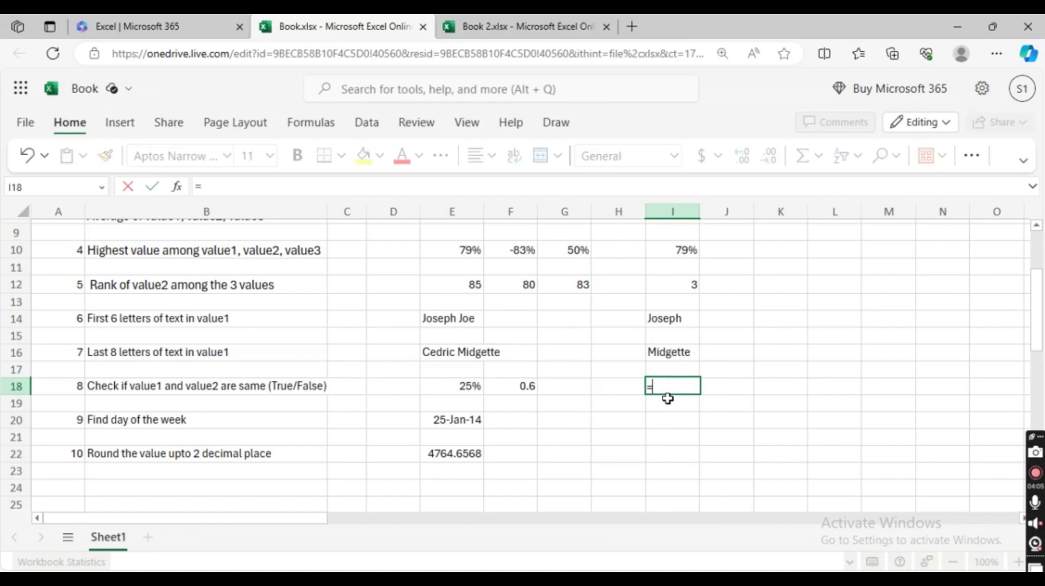
{"action": "left_click", "coordinate": [459, 389]}
{"action": "type", "text": "="}
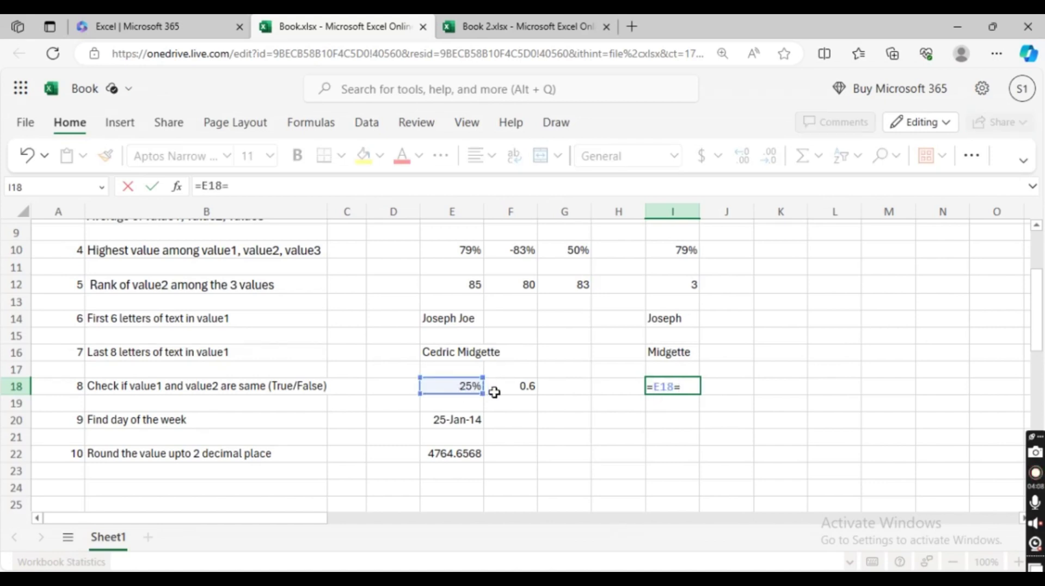
{"action": "left_click", "coordinate": [513, 392]}
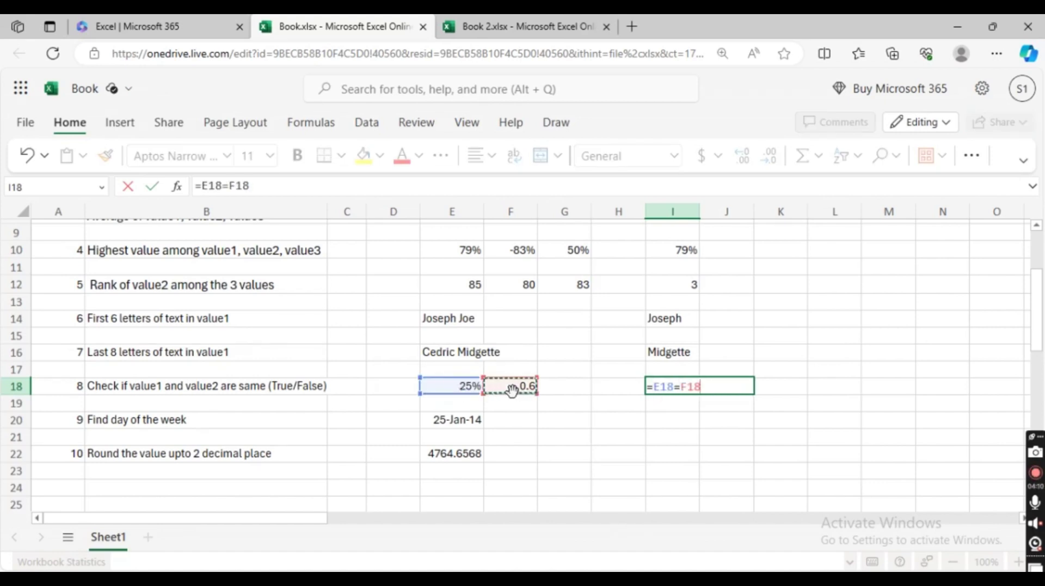
{"action": "key", "text": "Return"}
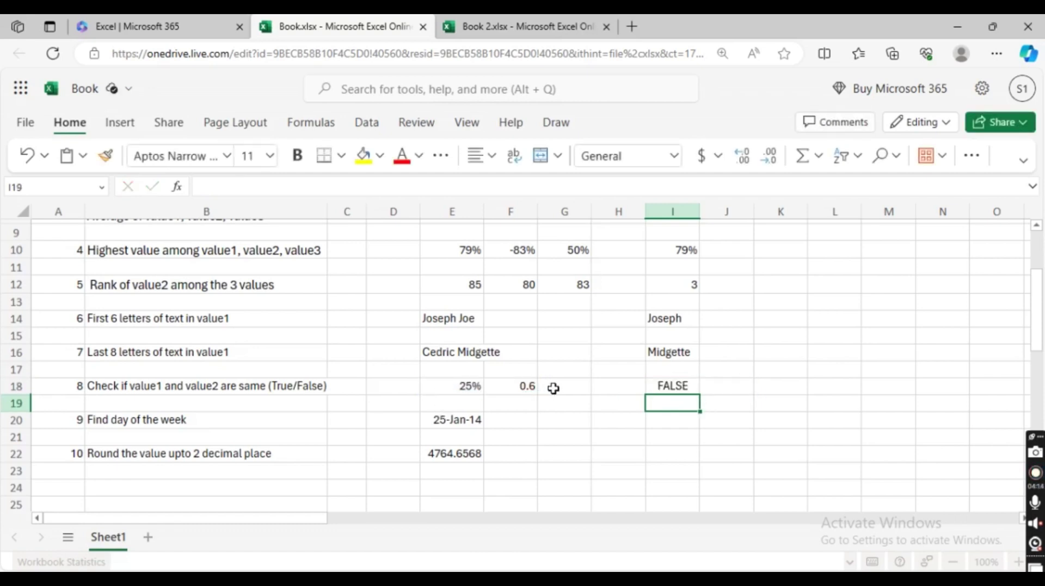
Find the day of the week for question 9's date by entering =WEEKDAY(E20,1) in cell I20.
{"action": "left_click", "coordinate": [669, 424]}
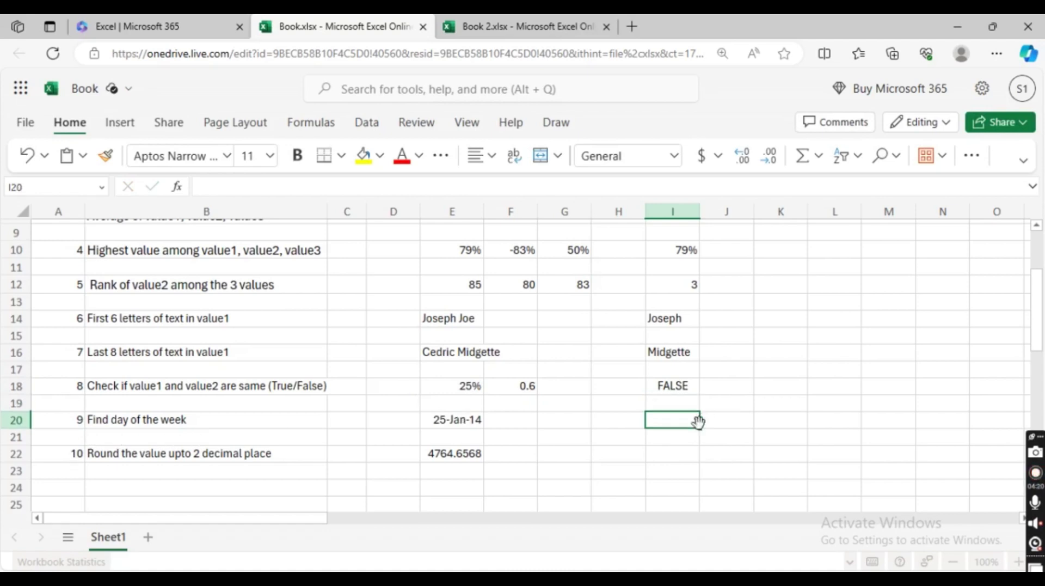
{"action": "type", "text": "="}
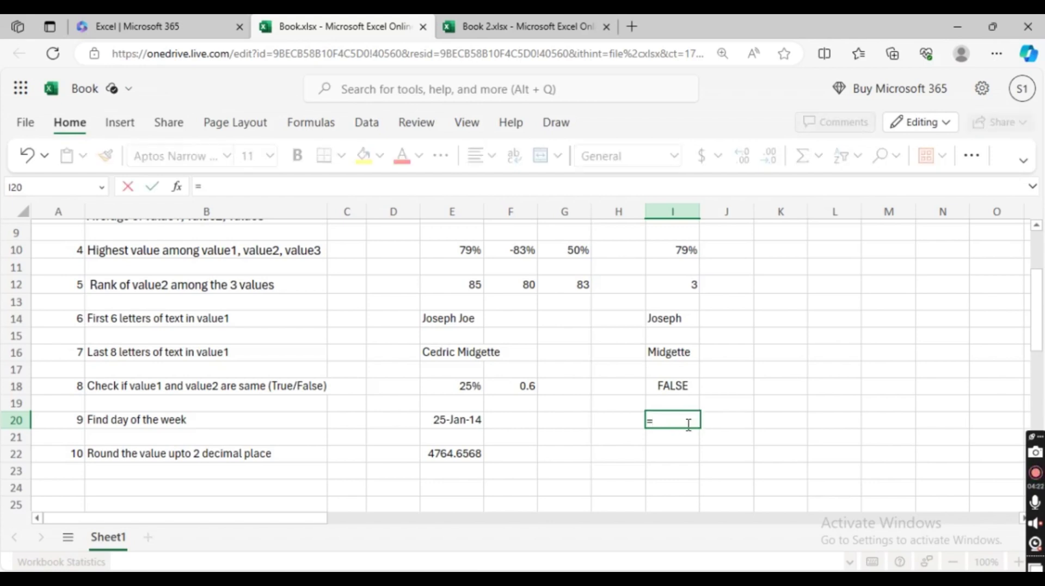
{"action": "type", "text": "WEEKDAY"}
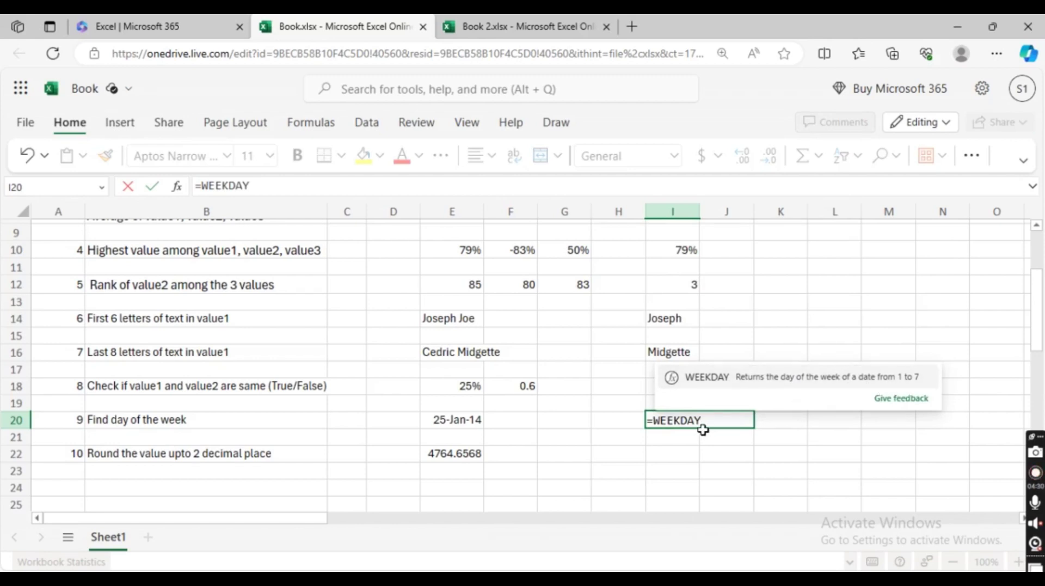
{"action": "type", "text": "("}
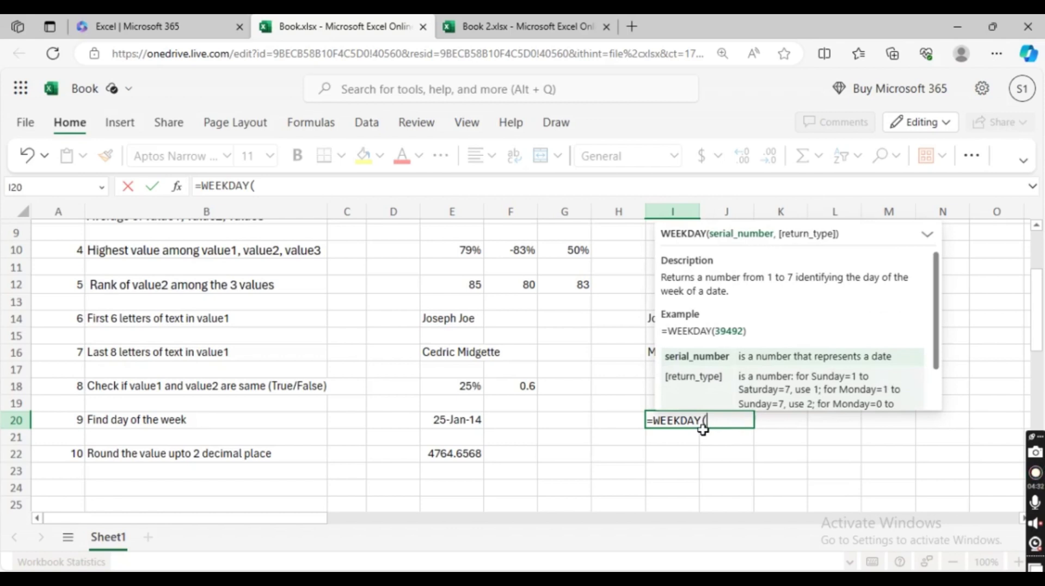
{"action": "left_click", "coordinate": [443, 423]}
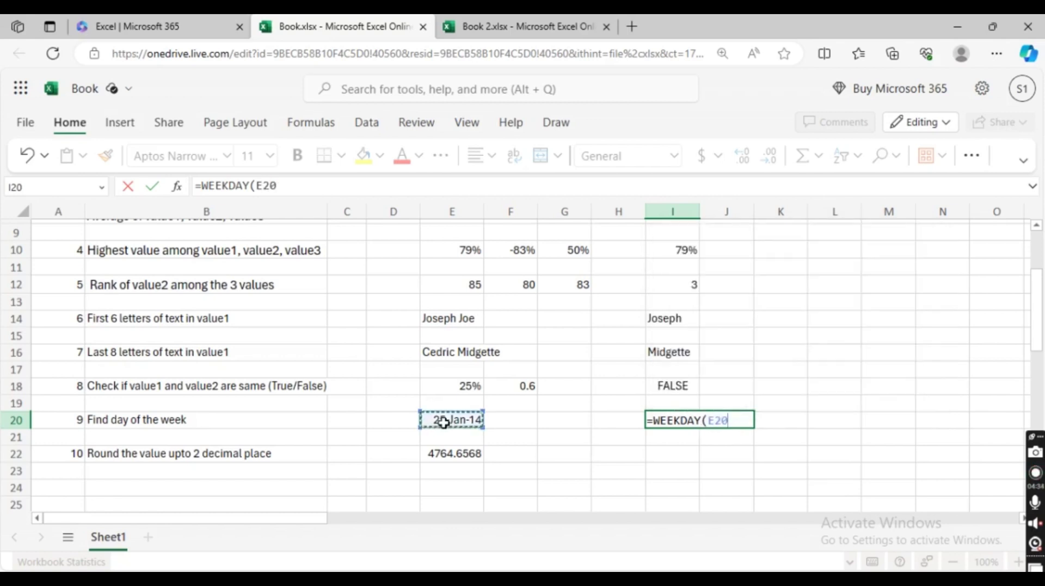
{"action": "type", "text": ","}
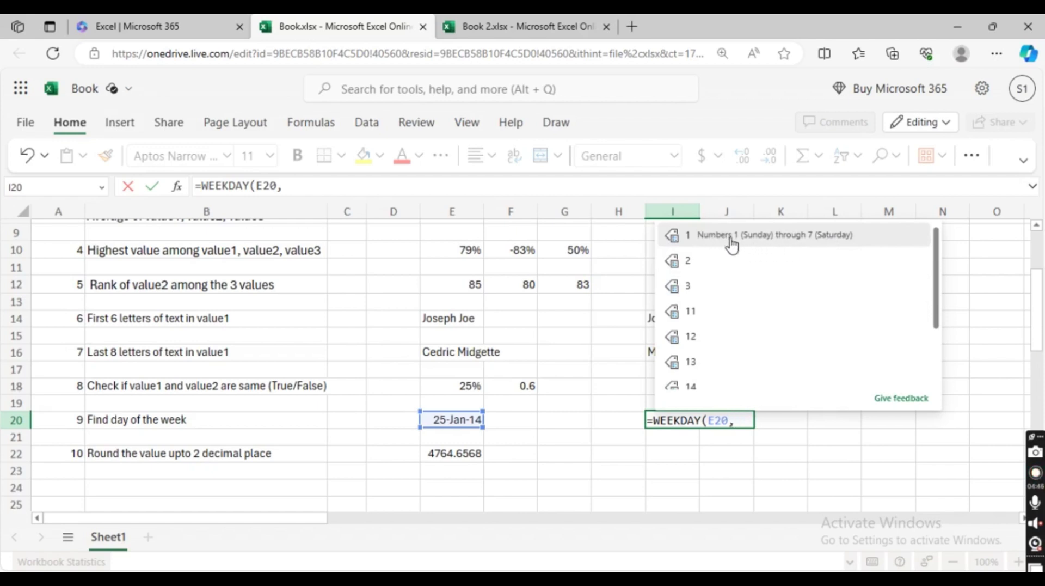
{"action": "type", "text": "1"}
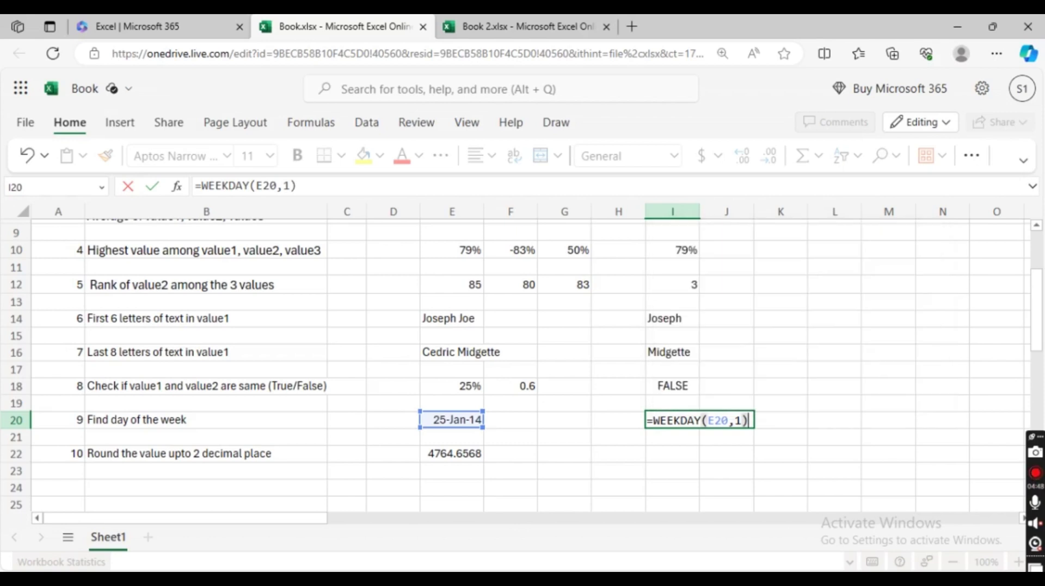
{"action": "key", "text": "Return"}
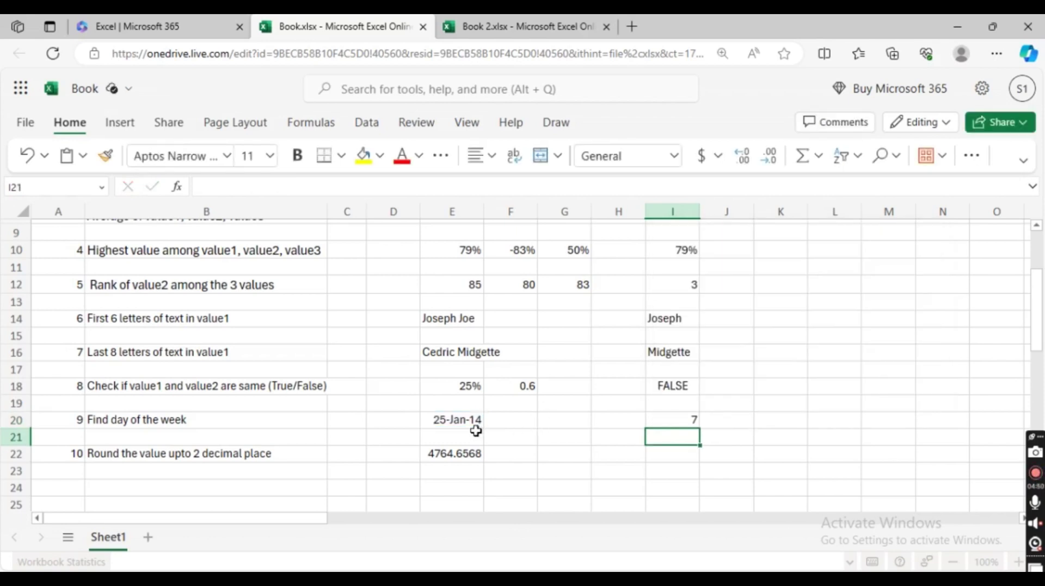
Round question 10's value to two decimal places by entering =ROUND(E22,2) in cell I22.
{"action": "left_click", "coordinate": [665, 451]}
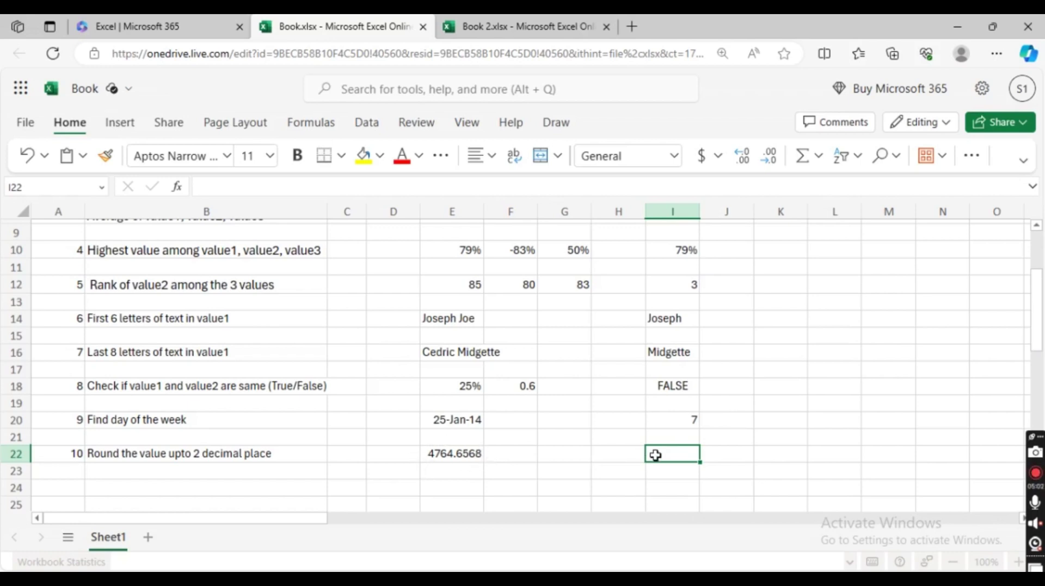
{"action": "type", "text": "=RO"}
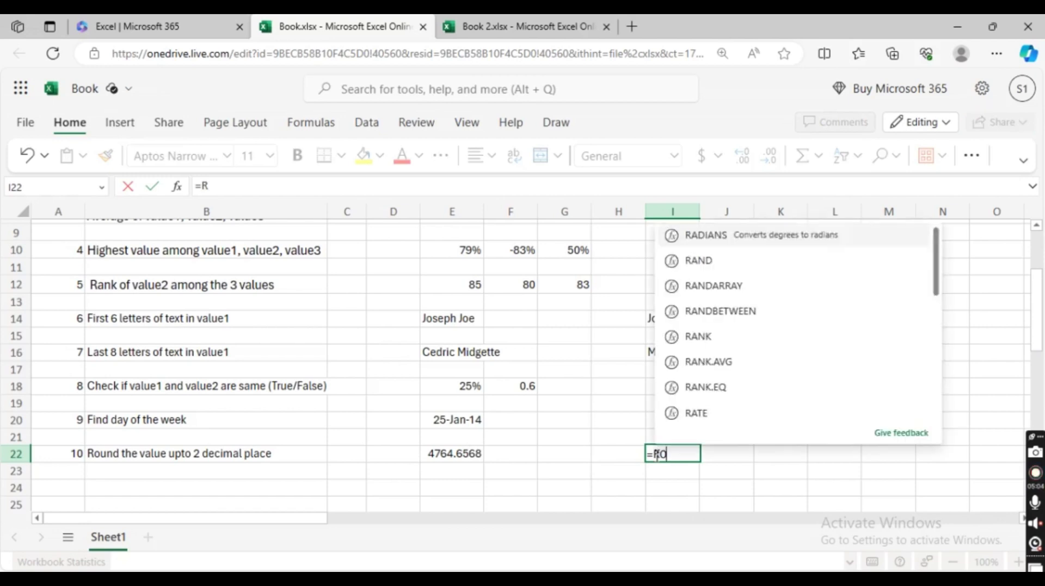
{"action": "type", "text": "UND"}
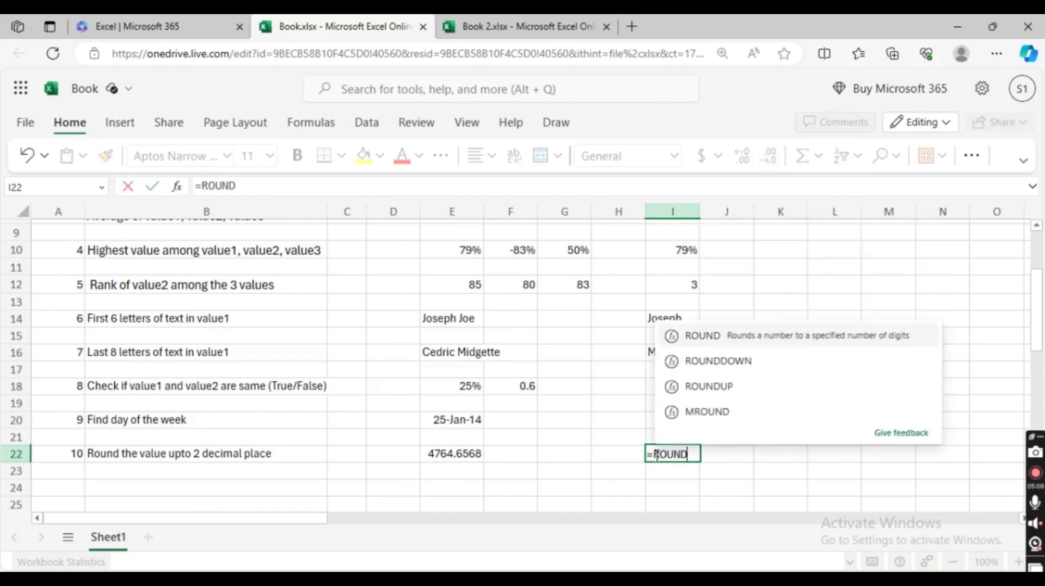
{"action": "type", "text": "("}
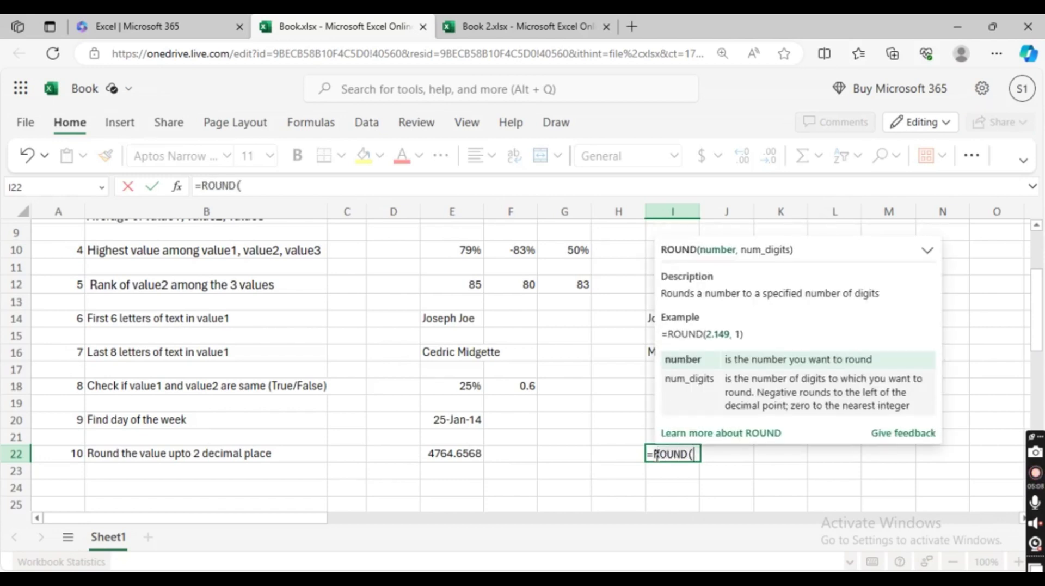
{"action": "left_click", "coordinate": [477, 452]}
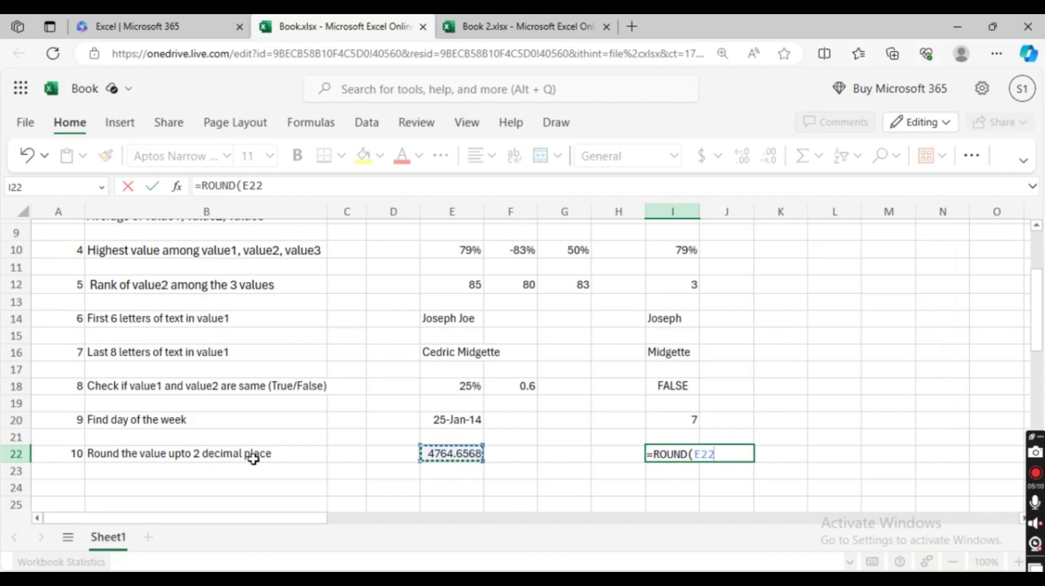
{"action": "type", "text": ",2"}
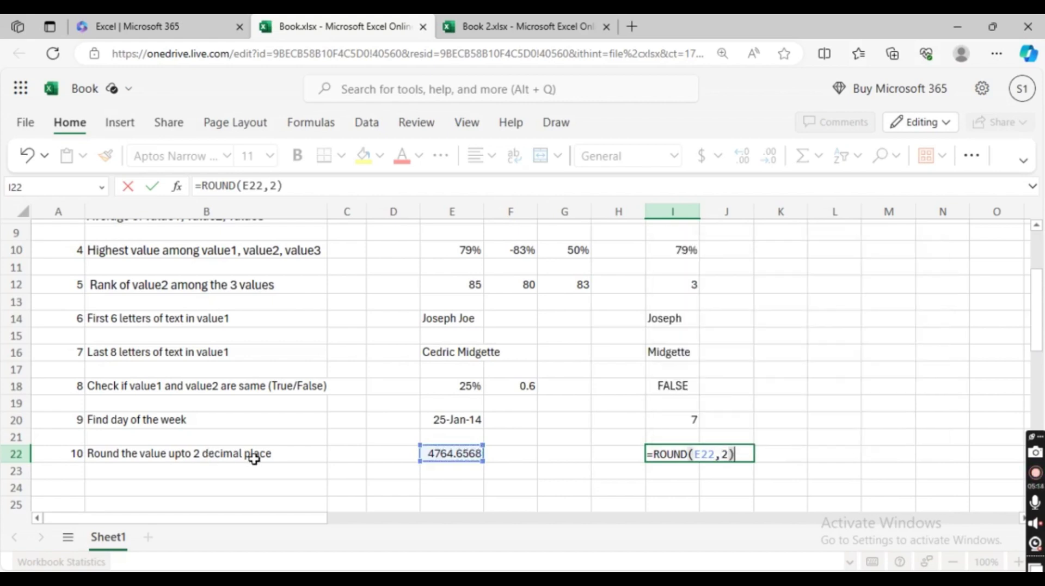
{"action": "key", "text": "Return"}
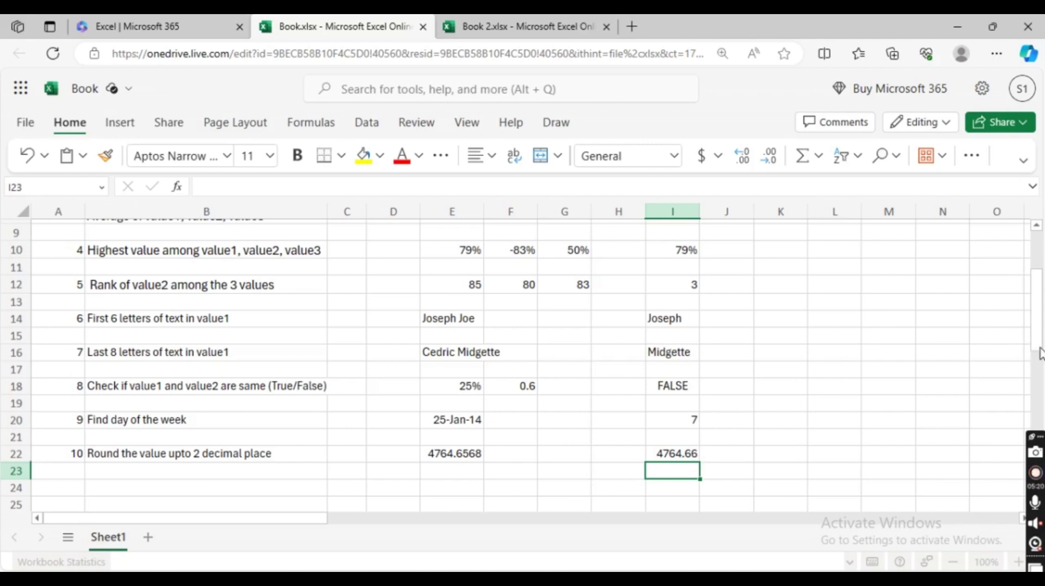
{"action": "left_click_drag", "start_coordinate": [1040, 341], "coordinate": [1040, 300]}
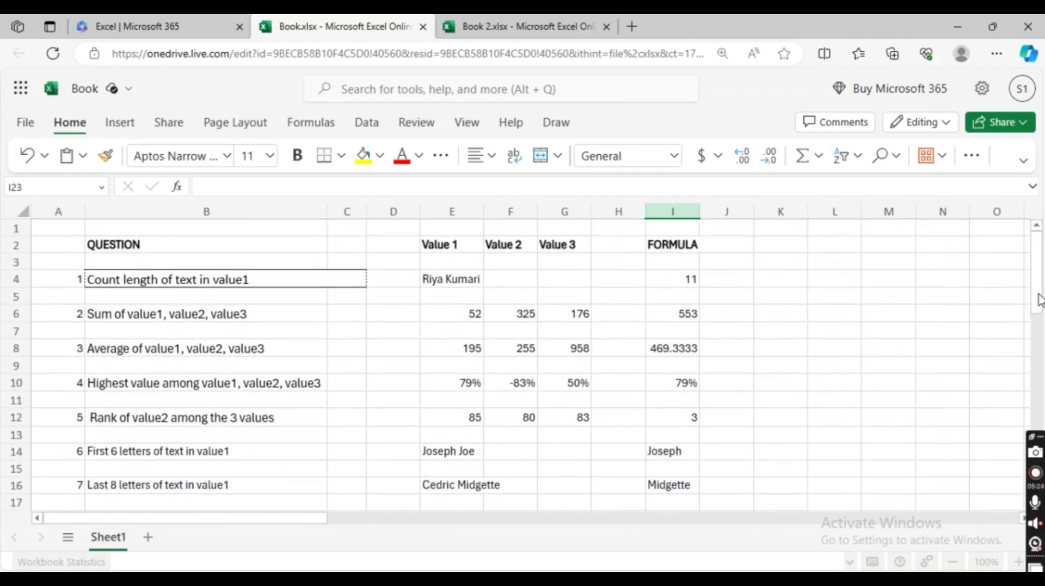